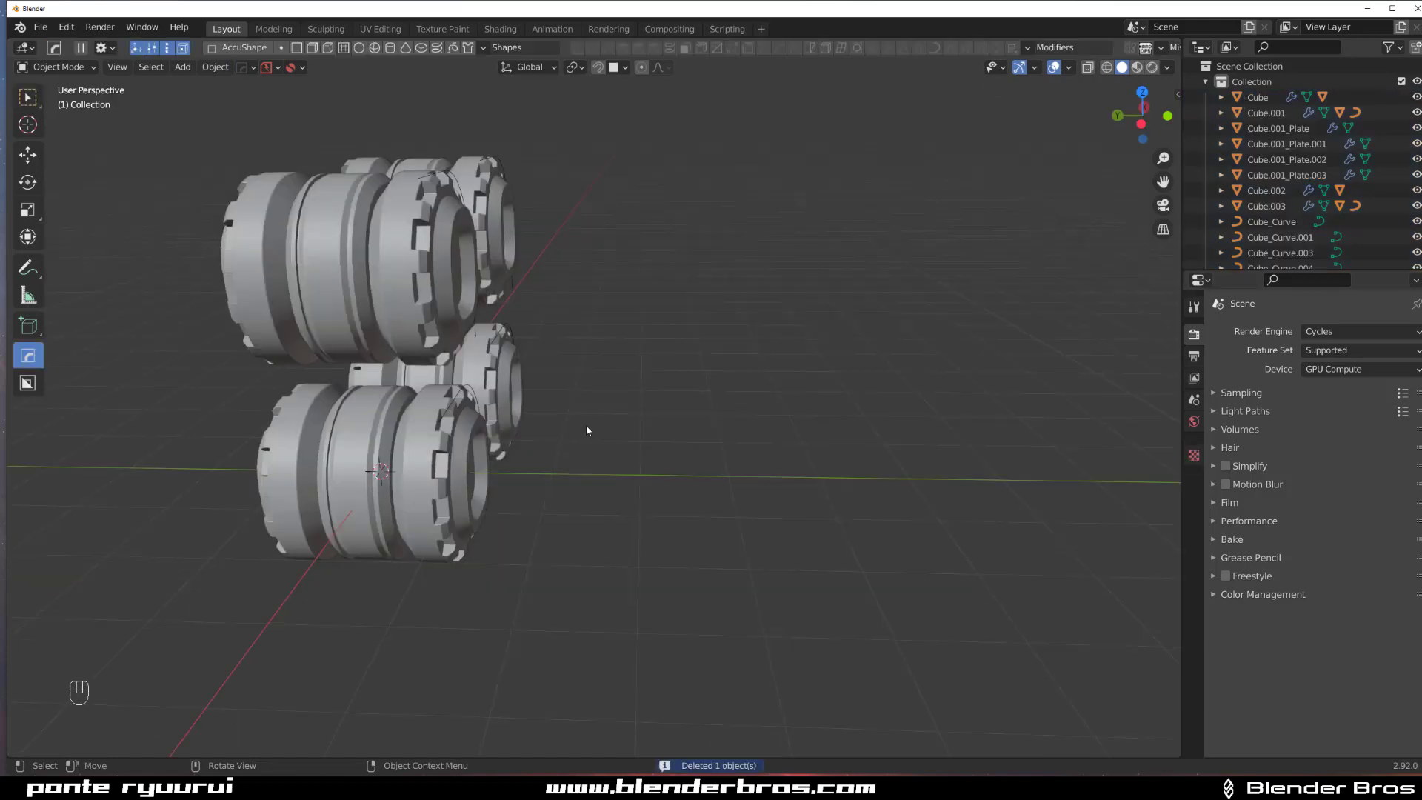
Add a cube to the scene and move it along the Y axis, clear of the existing cylindrical models.
{"action": "middle_click_drag", "start_coordinate": [586, 426], "coordinate": [550, 429], "text": "shift"}
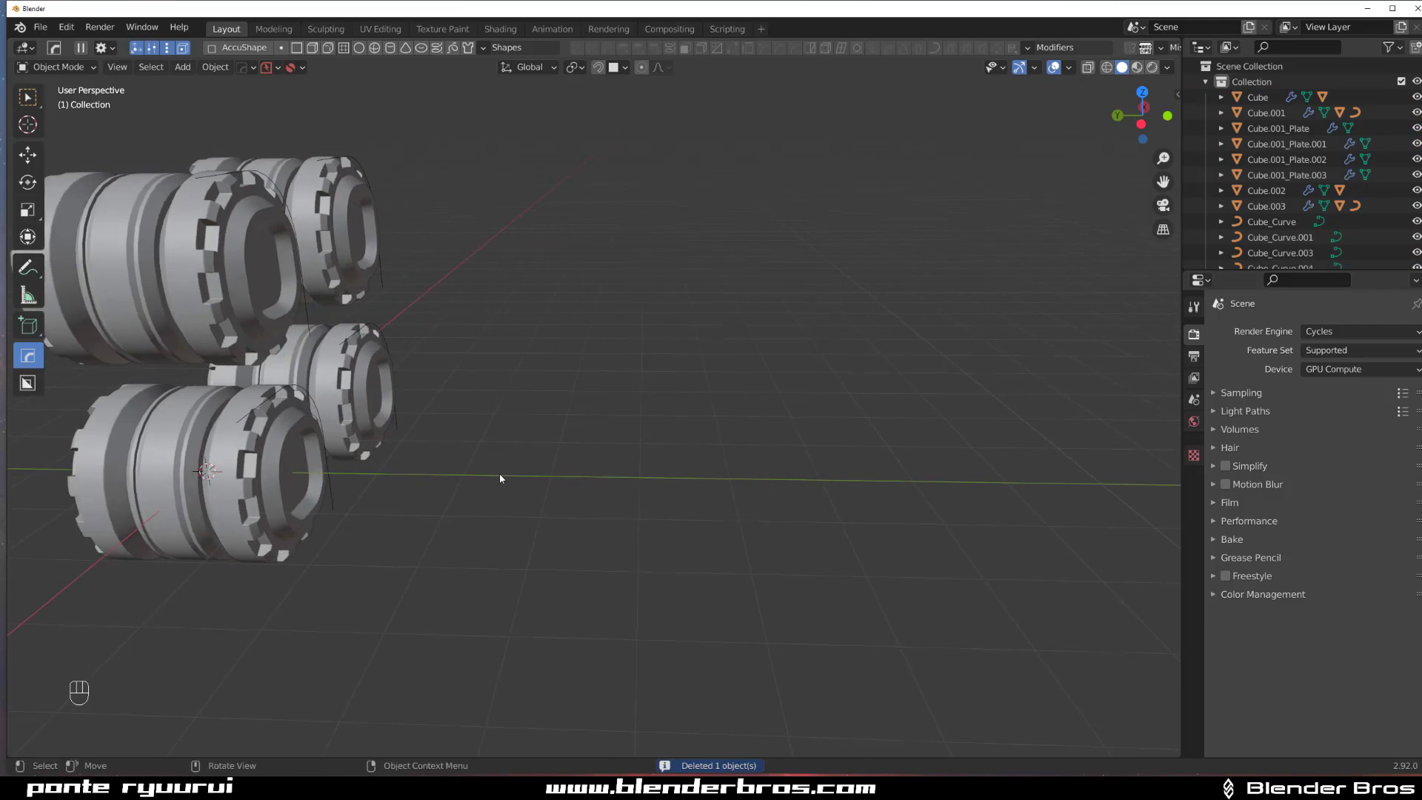
{"action": "key", "text": "shift+a"}
{"action": "mouse_move", "coordinate": [495, 449]}
{"action": "left_click", "coordinate": [574, 482]}
{"action": "scroll", "coordinate": [442, 501], "scroll_direction": "down", "scroll_amount": 3}
{"action": "key", "text": "g"}
{"action": "key", "text": "x"}
{"action": "key", "text": "y"}
{"action": "left_click", "coordinate": [736, 488]}
Bevel one upper edge of the new cube with a width of about 1.13 m and 14 segments.
{"action": "scroll", "coordinate": [737, 487], "scroll_direction": "up", "scroll_amount": 5}
{"action": "key", "text": "Tab"}
{"action": "left_click", "coordinate": [839, 377]}
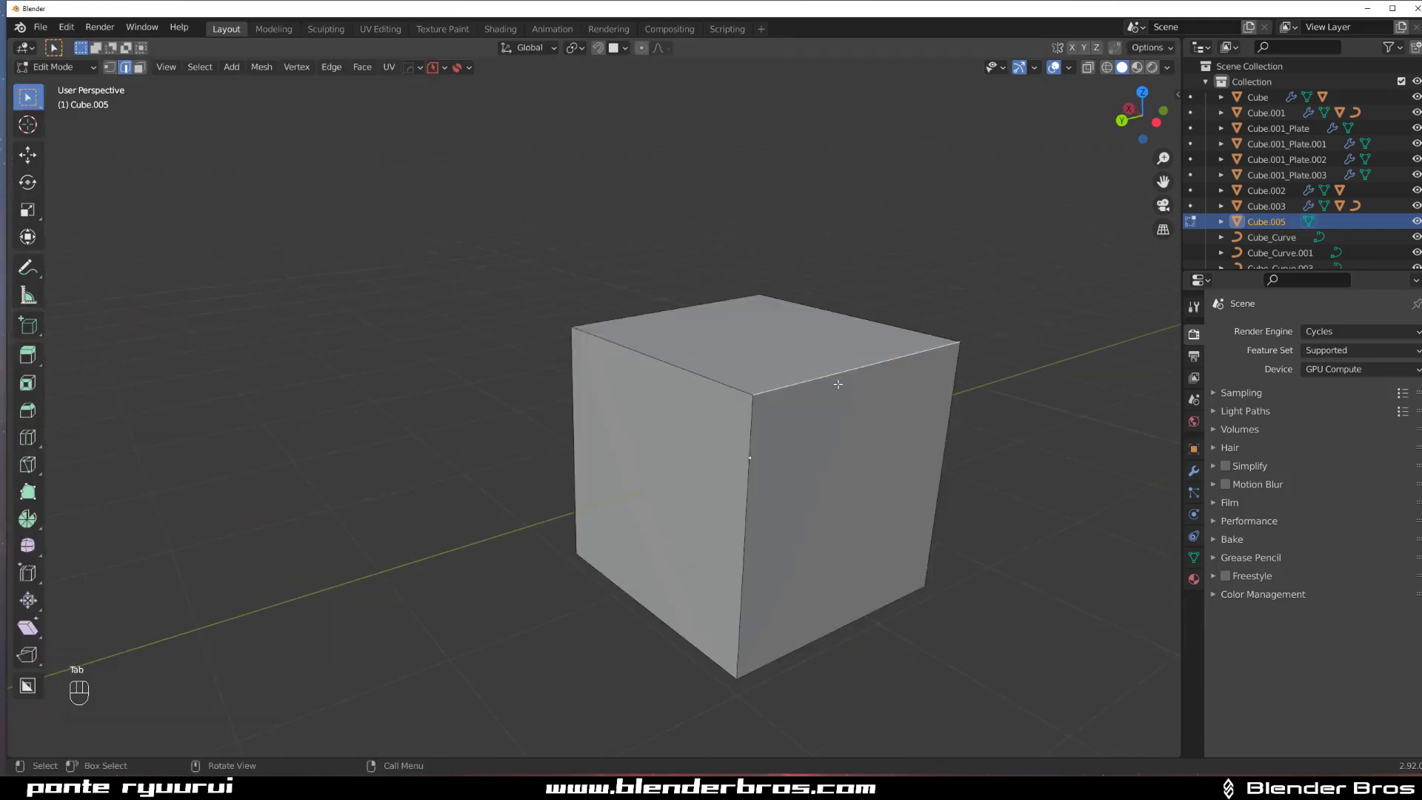
{"action": "middle_click_drag", "start_coordinate": [837, 391], "coordinate": [660, 415], "text": "shift"}
{"action": "key", "text": "ctrl+b"}
{"action": "left_click", "coordinate": [865, 519]}
{"action": "middle_click_drag", "start_coordinate": [865, 519], "coordinate": [563, 386]}
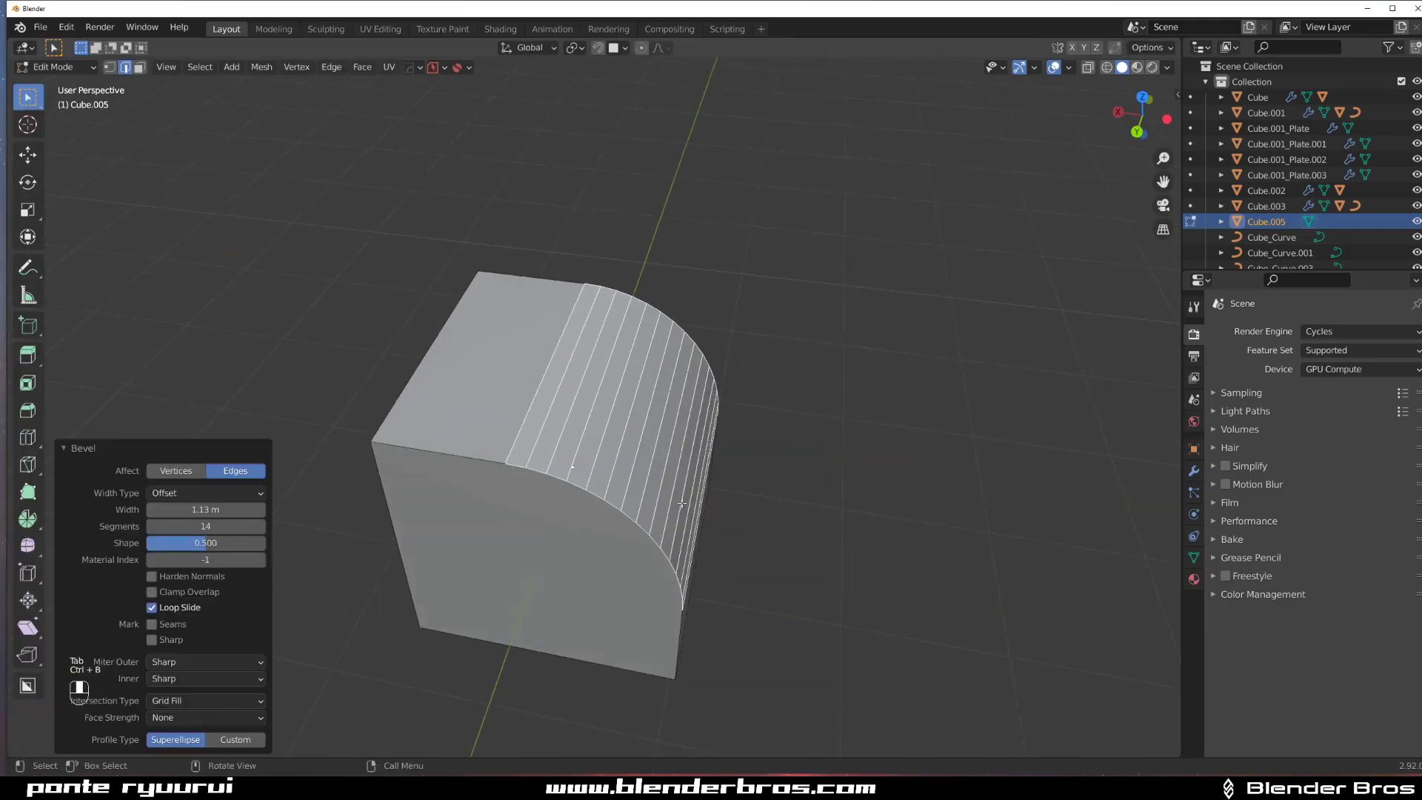
Add HardOps bevel and weighted normal modifiers to the rounded cube.
{"action": "key", "text": "Tab"}
{"action": "key", "text": "q"}
{"action": "left_click", "coordinate": [576, 392]}
{"action": "left_click", "coordinate": [576, 392]}
{"action": "key", "text": "q"}
{"action": "key", "text": "q"}
Add a loop cut running around the curved surface and slide it close to the flat front face.
{"action": "middle_click_drag", "start_coordinate": [565, 372], "coordinate": [606, 447]}
{"action": "key", "text": "Tab"}
{"action": "key", "text": "ctrl+r"}
{"action": "left_click", "coordinate": [609, 447]}
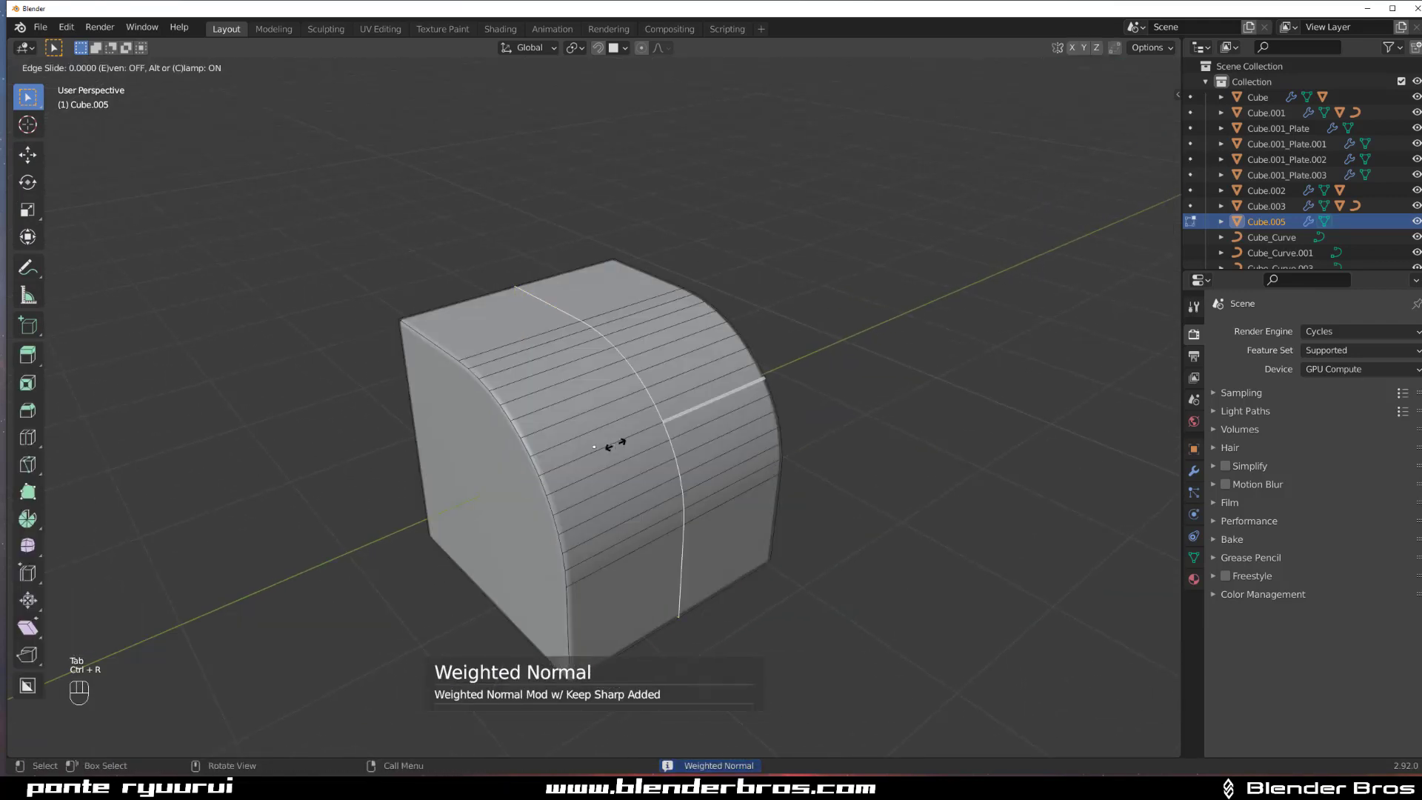
{"action": "left_click", "coordinate": [530, 444]}
{"action": "middle_click_drag", "start_coordinate": [530, 444], "coordinate": [638, 463]}
{"action": "middle_click_drag", "start_coordinate": [638, 463], "coordinate": [581, 474], "text": "shift"}
{"action": "middle_click_drag", "start_coordinate": [400, 407], "coordinate": [506, 396]}
{"action": "scroll", "coordinate": [507, 397], "scroll_direction": "up", "scroll_amount": 2}
{"action": "key", "text": "Tab"}
{"action": "scroll", "coordinate": [474, 390], "scroll_direction": "down", "scroll_amount": 2}
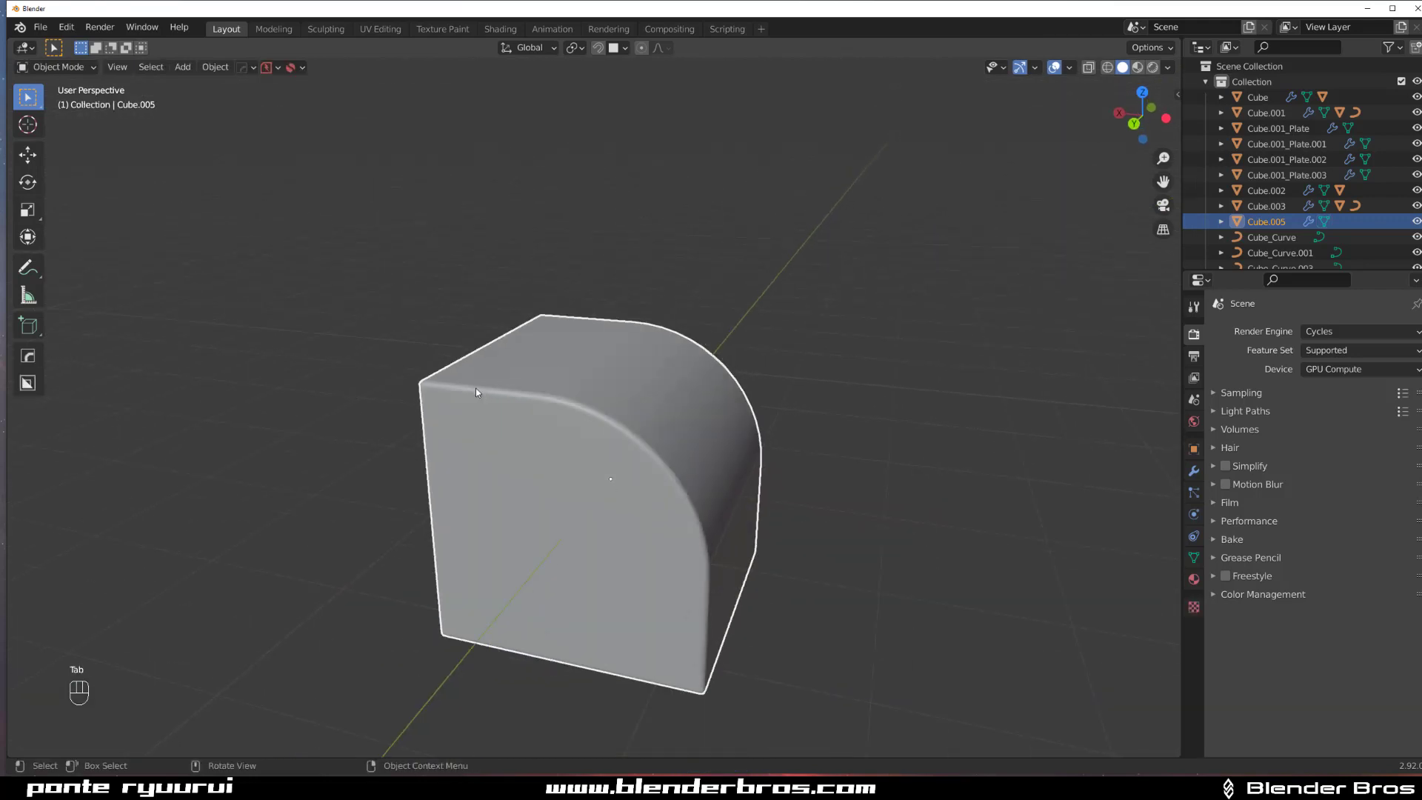
Cut an array of seven box notches, spaced about 0.242, along the front face's upper edge with BoxCutter.
{"action": "key", "text": "alt+w"}
{"action": "middle_click_drag", "start_coordinate": [563, 353], "coordinate": [499, 399]}
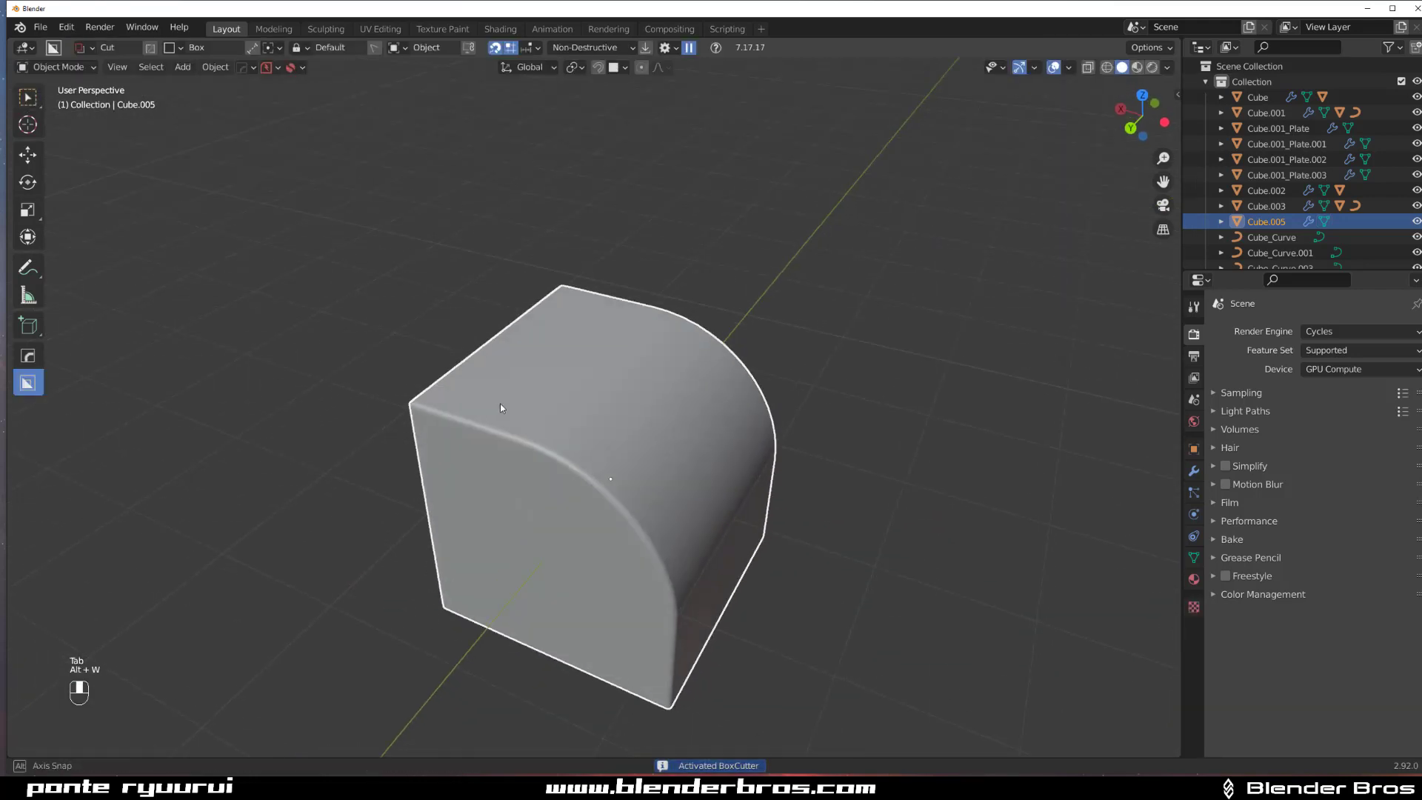
{"action": "mouse_move", "coordinate": [455, 400]}
{"action": "left_mouse_down"}
{"action": "mouse_move", "coordinate": [497, 444]}
{"action": "mouse_move", "coordinate": [443, 465]}
{"action": "left_mouse_up"}
{"action": "key", "text": "v"}
{"action": "left_click_drag", "start_coordinate": [429, 522], "coordinate": [380, 505]}
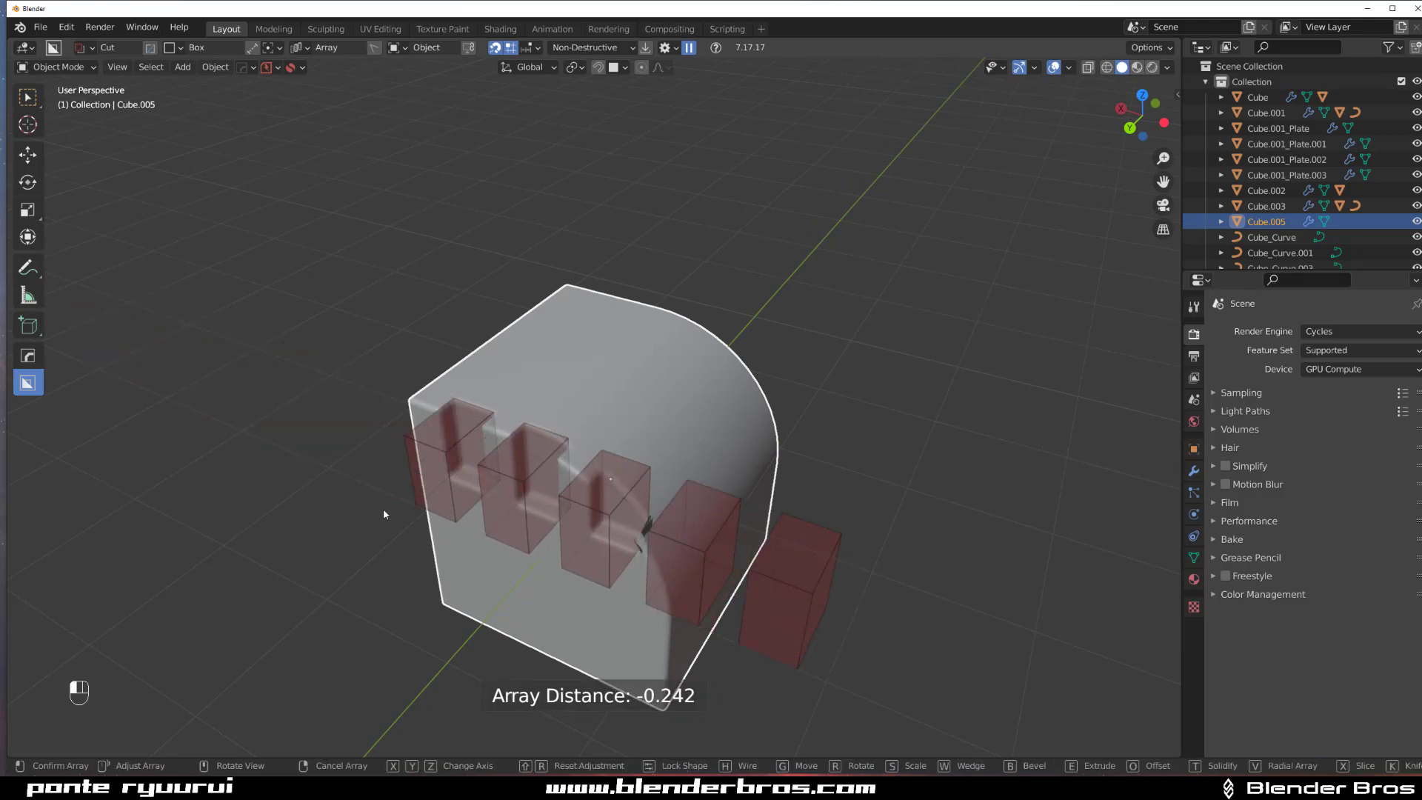
{"action": "scroll", "coordinate": [383, 510], "scroll_direction": "up", "scroll_amount": 2}
{"action": "left_click", "coordinate": [384, 510]}
{"action": "left_click", "coordinate": [620, 443]}
Run the HardOps Bevel on the notched cube with 3 segments and a width of 0.023.
{"action": "key", "text": "q"}
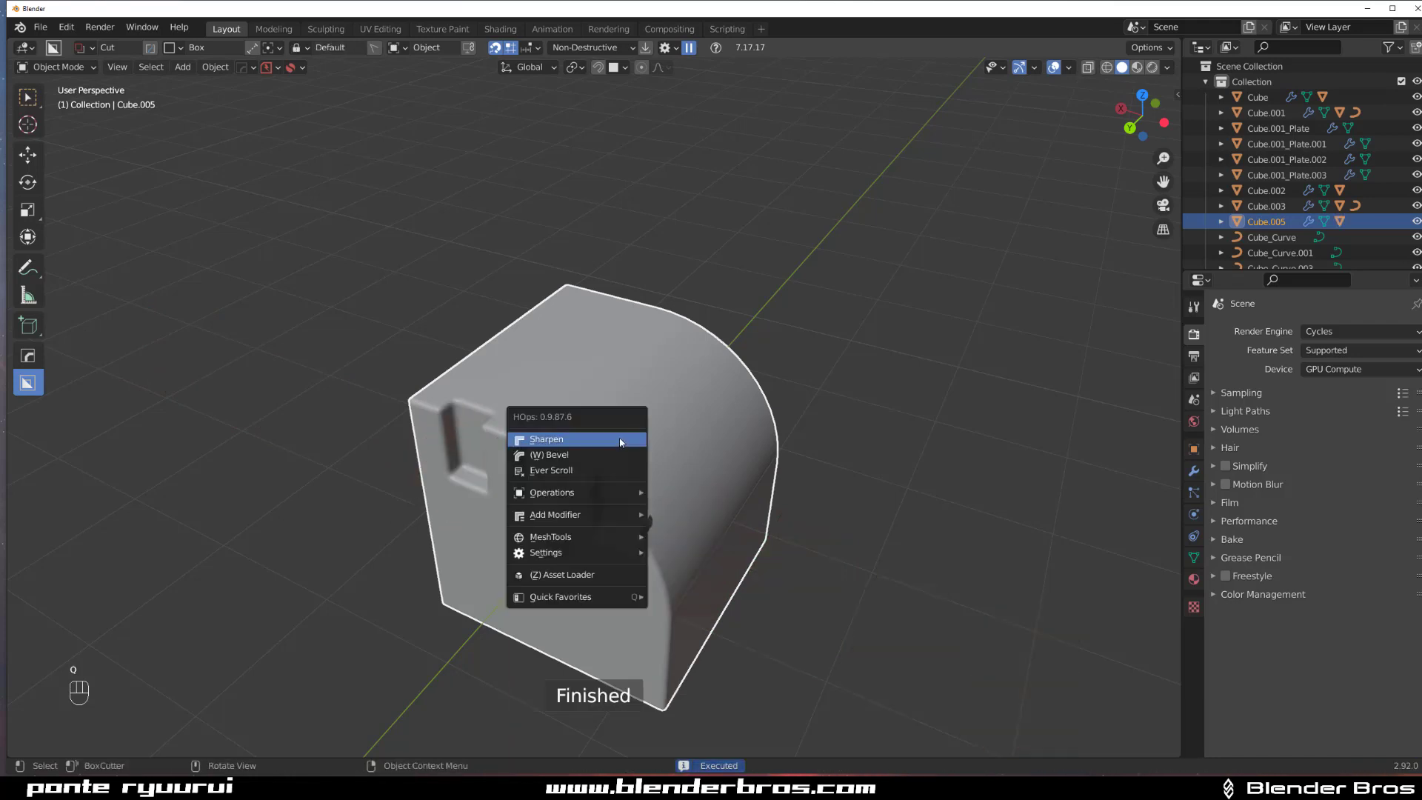
{"action": "left_click", "coordinate": [626, 458]}
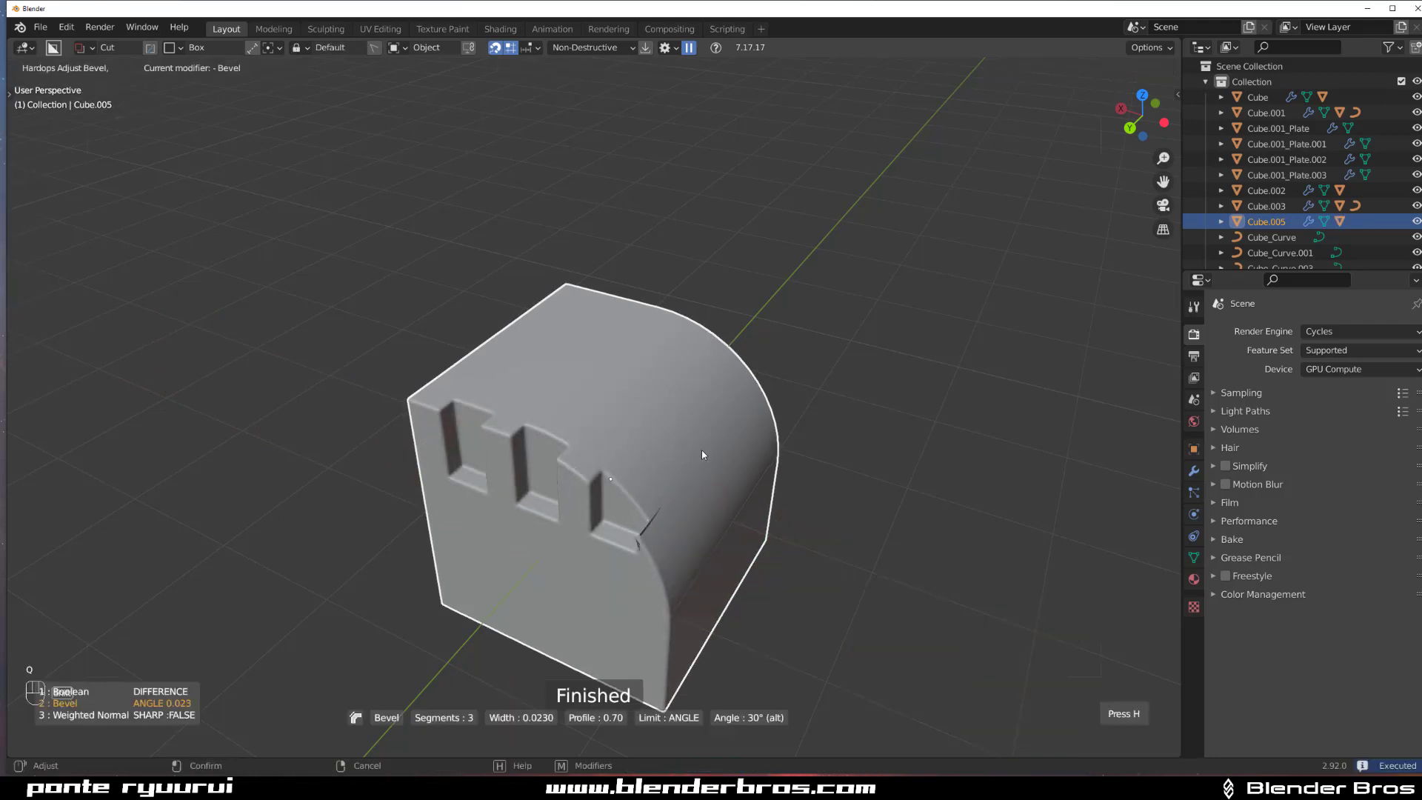
{"action": "middle_click_drag", "start_coordinate": [709, 473], "coordinate": [737, 412], "text": "shift"}
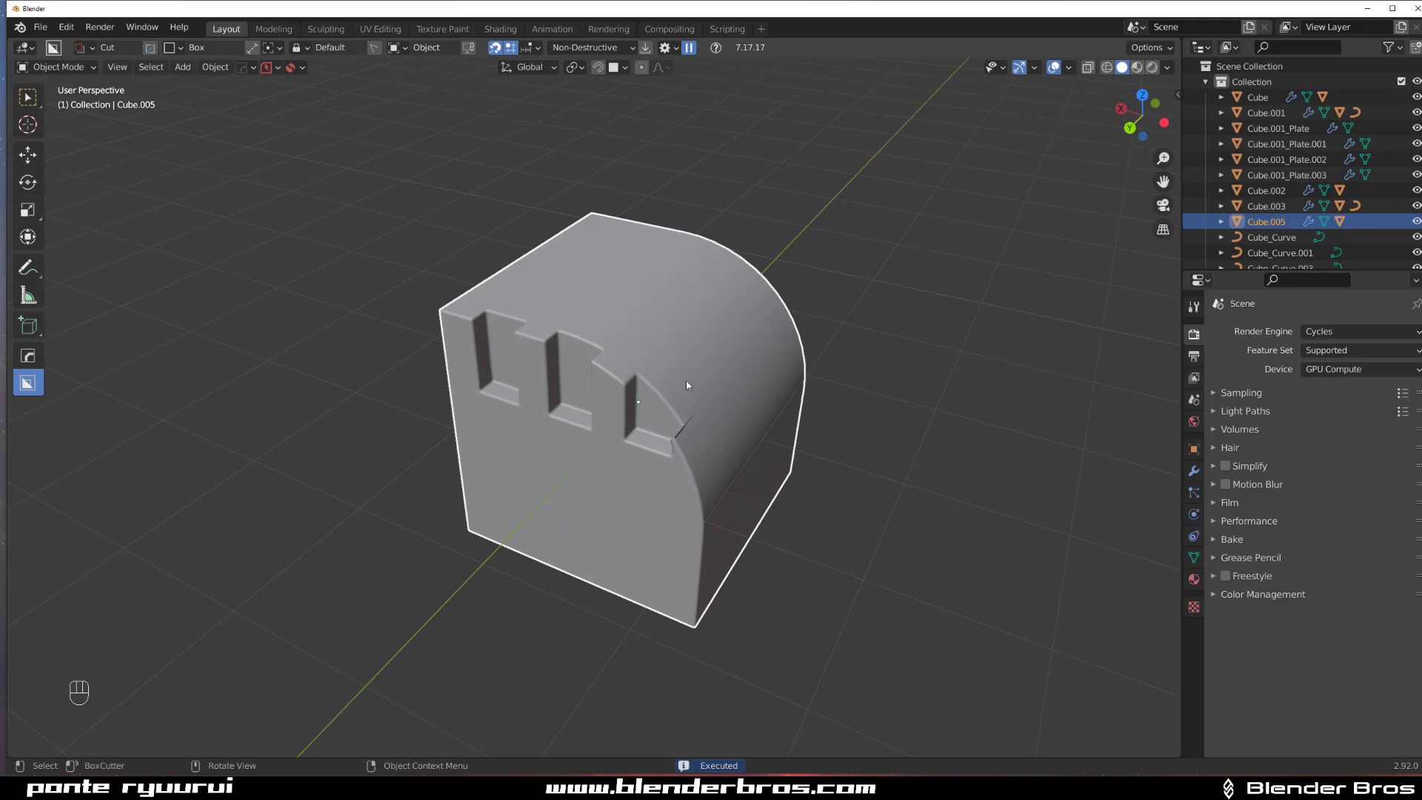
Select the edge path along the front face's curved outline and extract it as a separate curve.
{"action": "key", "text": "Tab"}
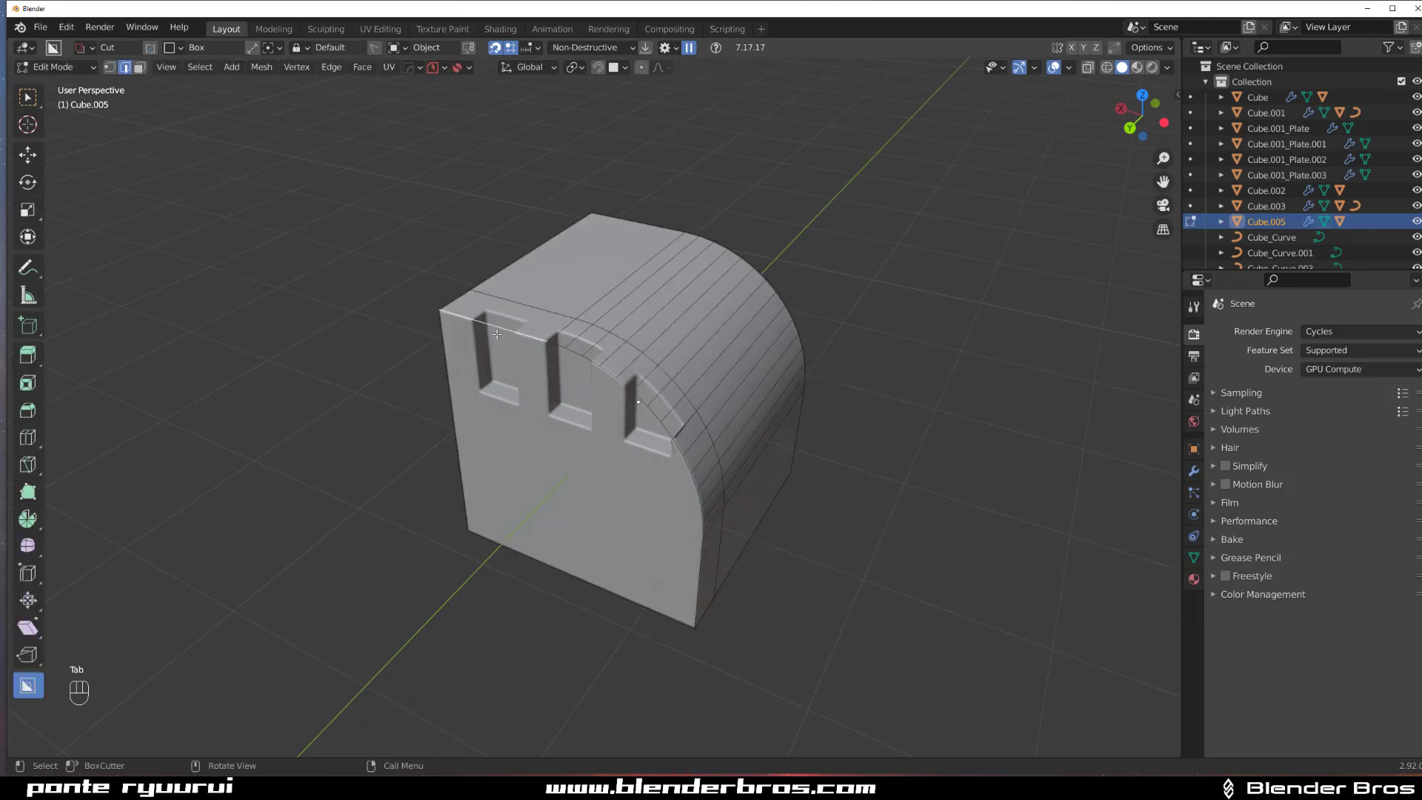
{"action": "key", "text": "w"}
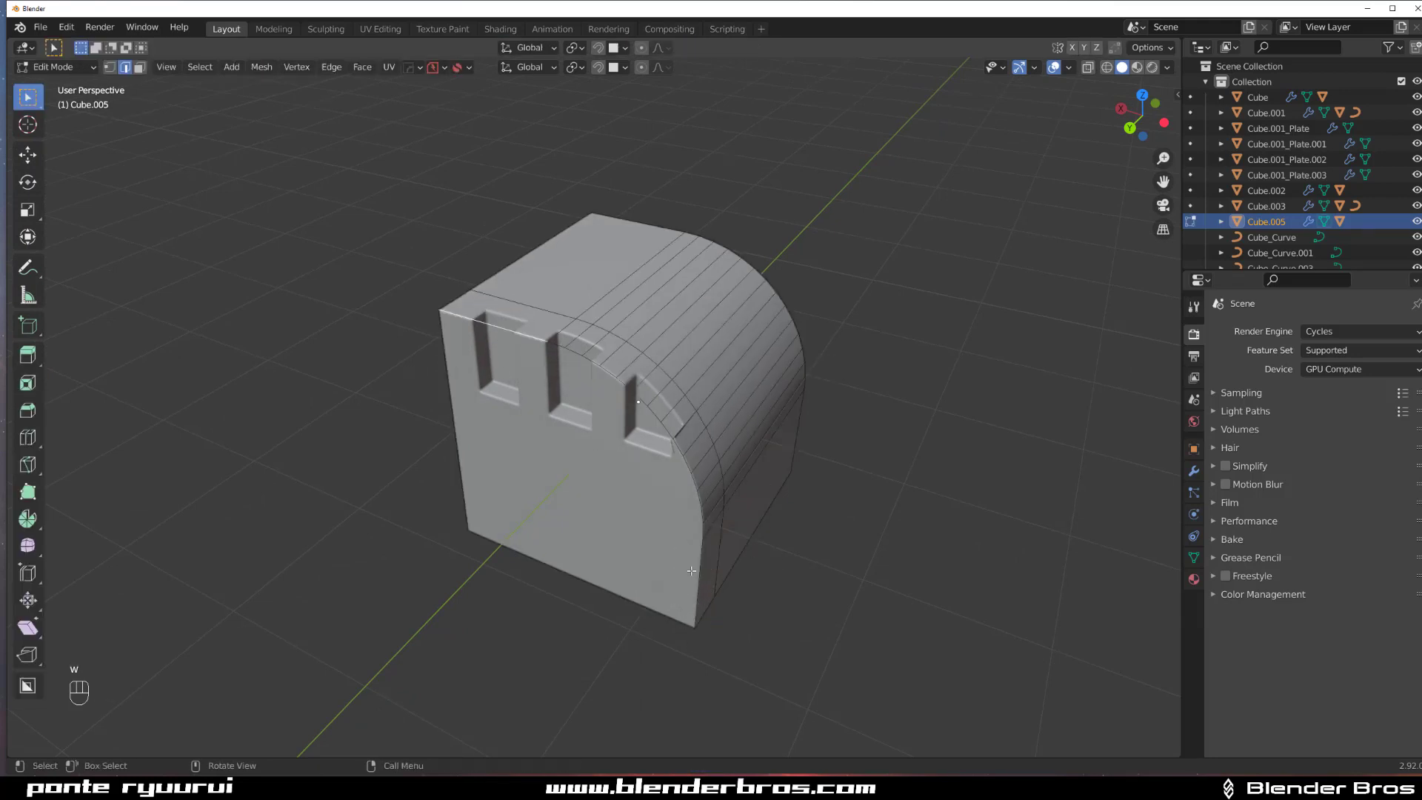
{"action": "left_click", "coordinate": [697, 518], "text": "ctrl"}
{"action": "key", "text": "q"}
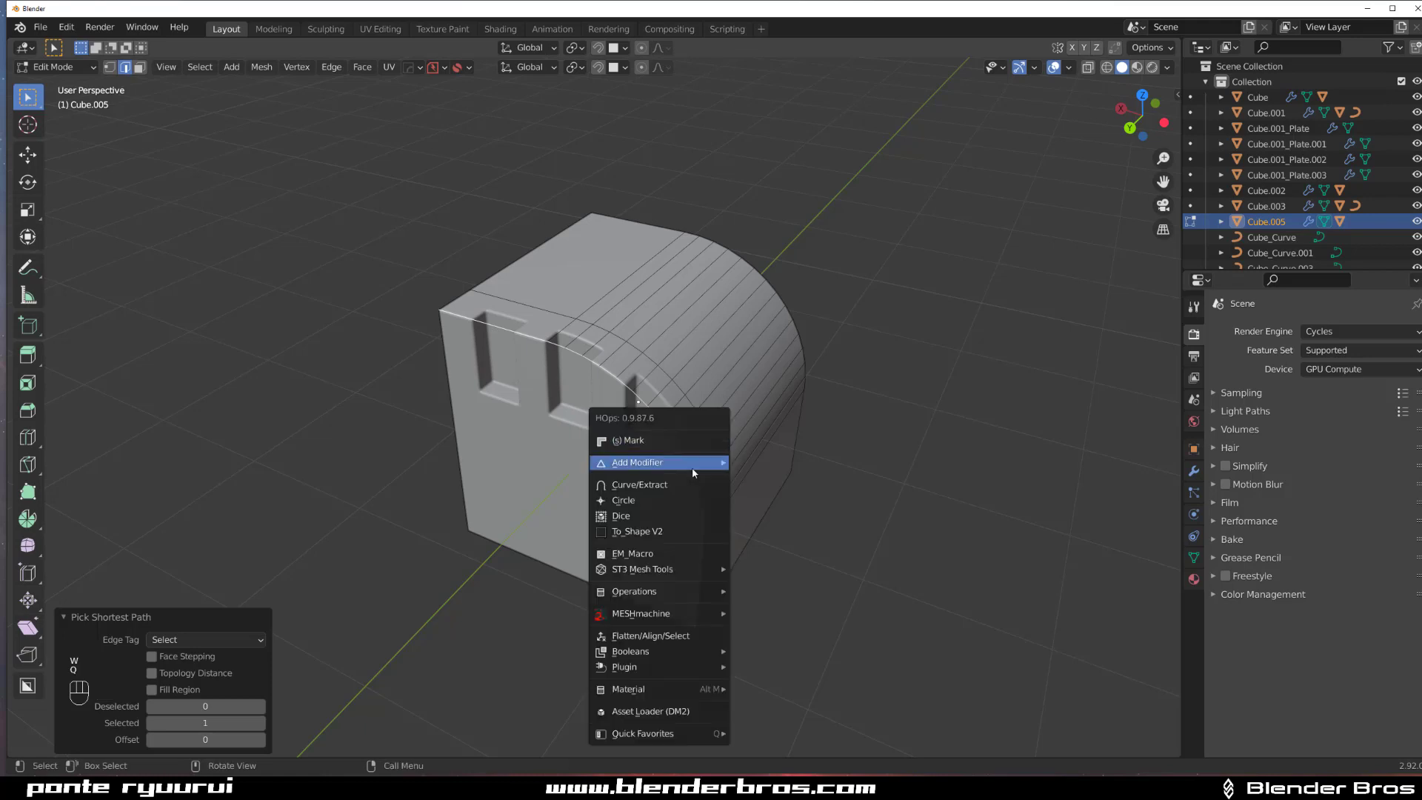
{"action": "left_click", "coordinate": [692, 479]}
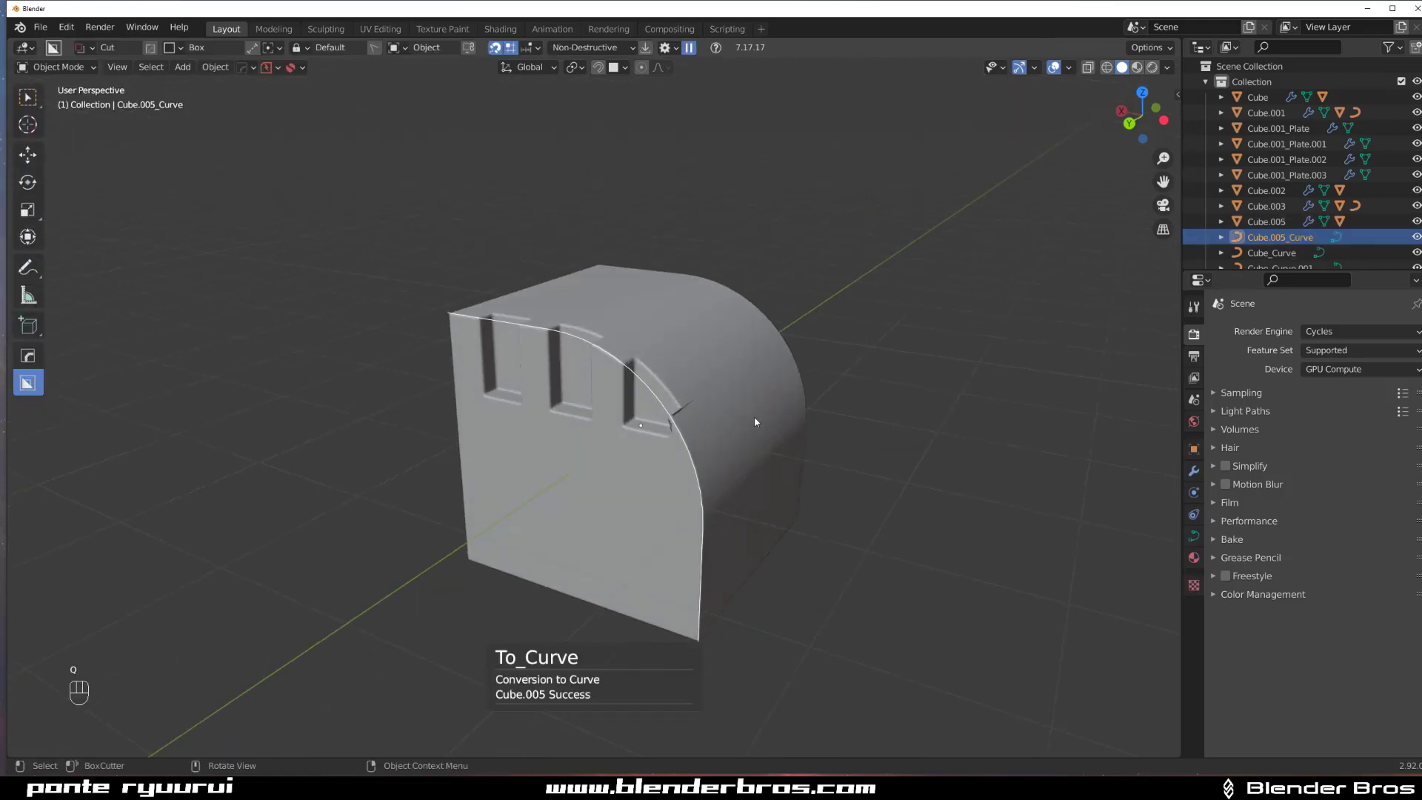
Reveal the cube's boolean cutter array and bind it to the extracted curve with a HardOps Curve modifier.
{"action": "scroll", "coordinate": [668, 382], "scroll_direction": "up", "scroll_amount": 2}
{"action": "left_click", "coordinate": [668, 381]}
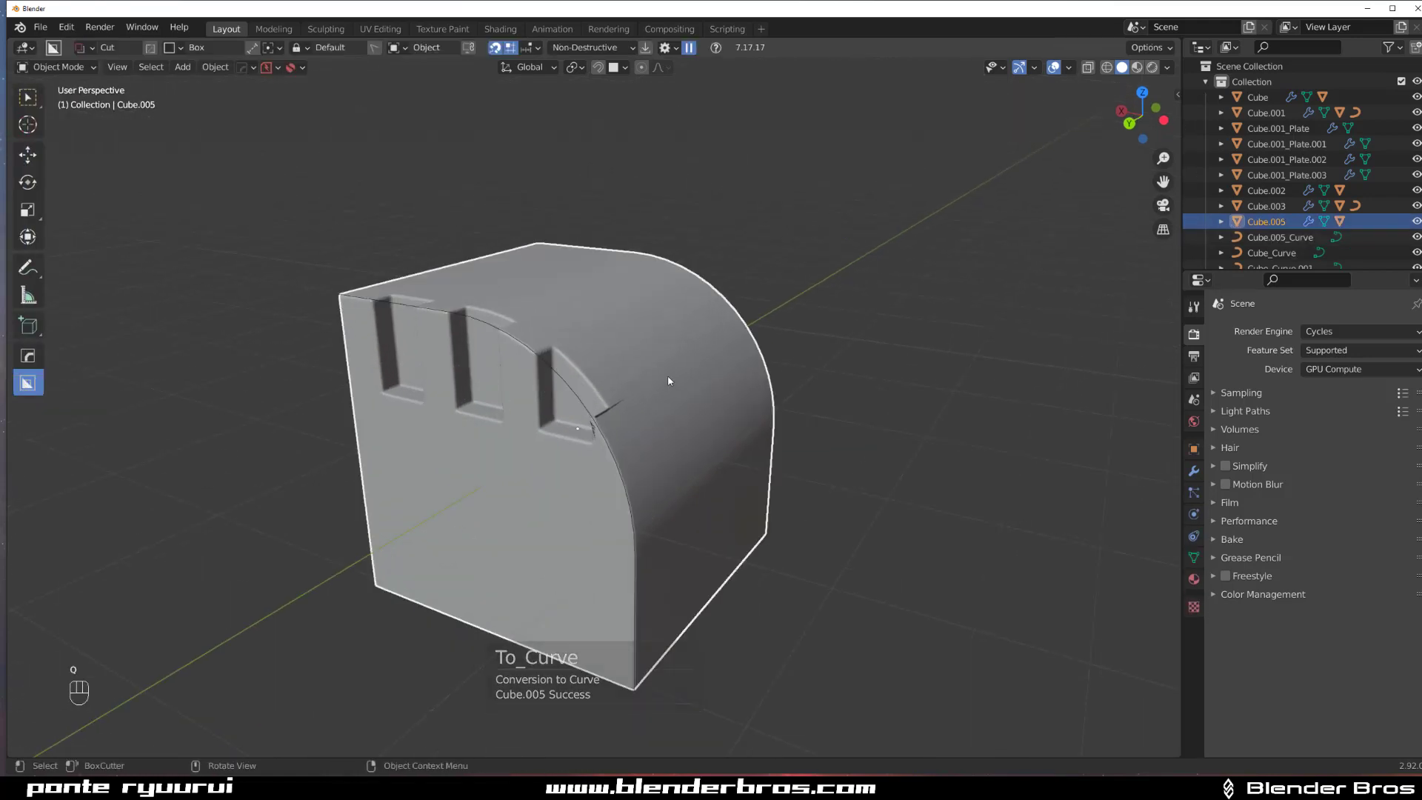
{"action": "key", "text": "q"}
{"action": "left_click", "coordinate": [662, 406]}
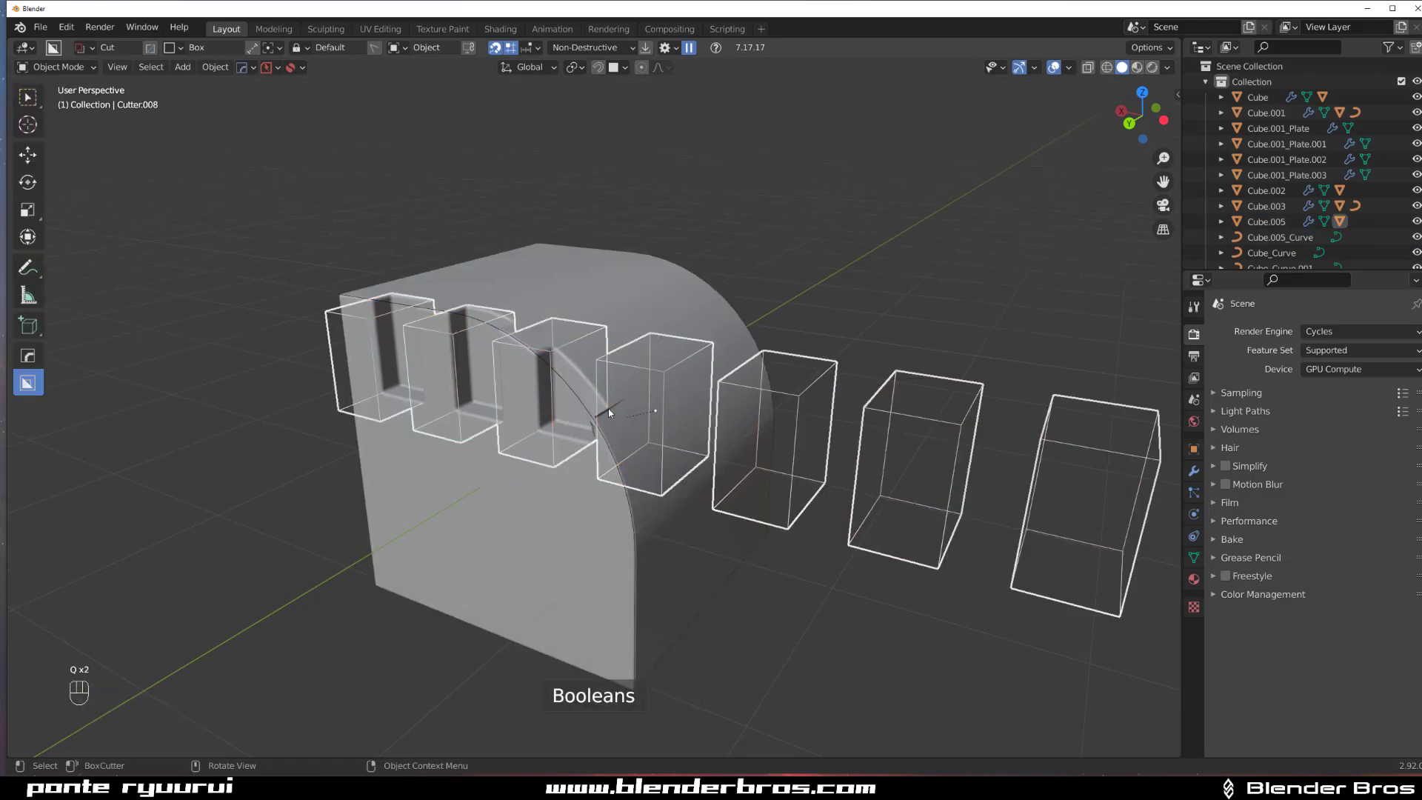
{"action": "left_click", "coordinate": [576, 391]}
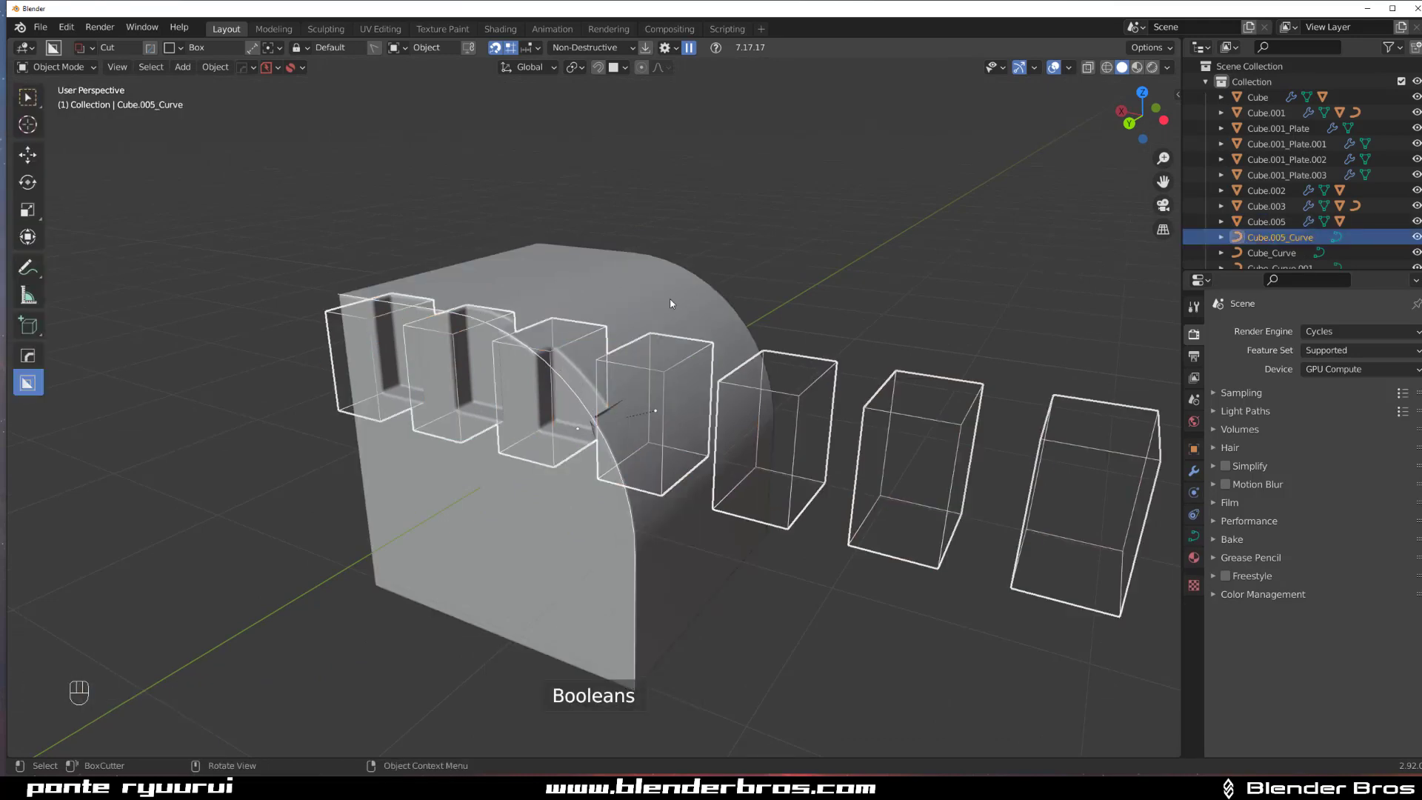
{"action": "key", "text": "alt+w"}
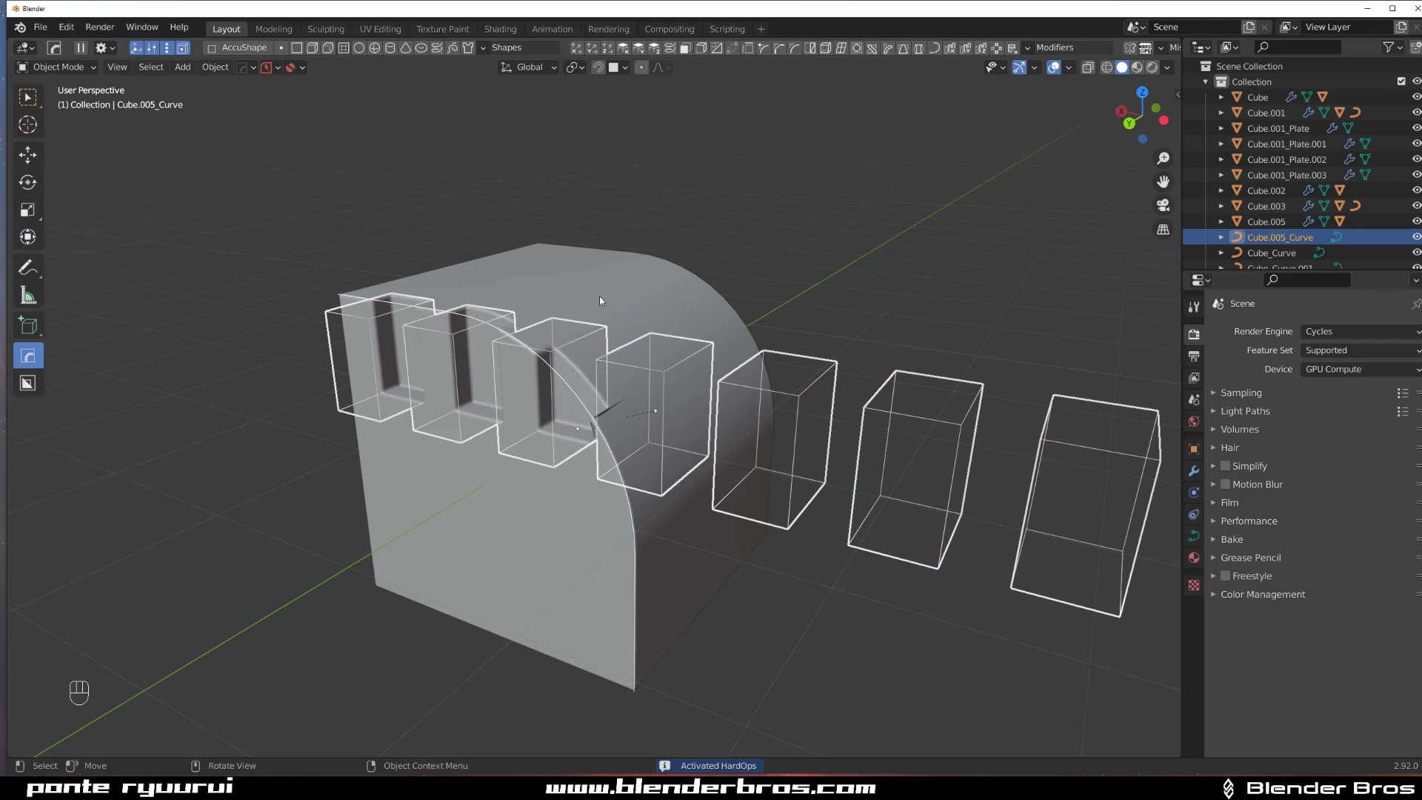
{"action": "key", "text": "q"}
{"action": "left_click", "coordinate": [562, 335]}
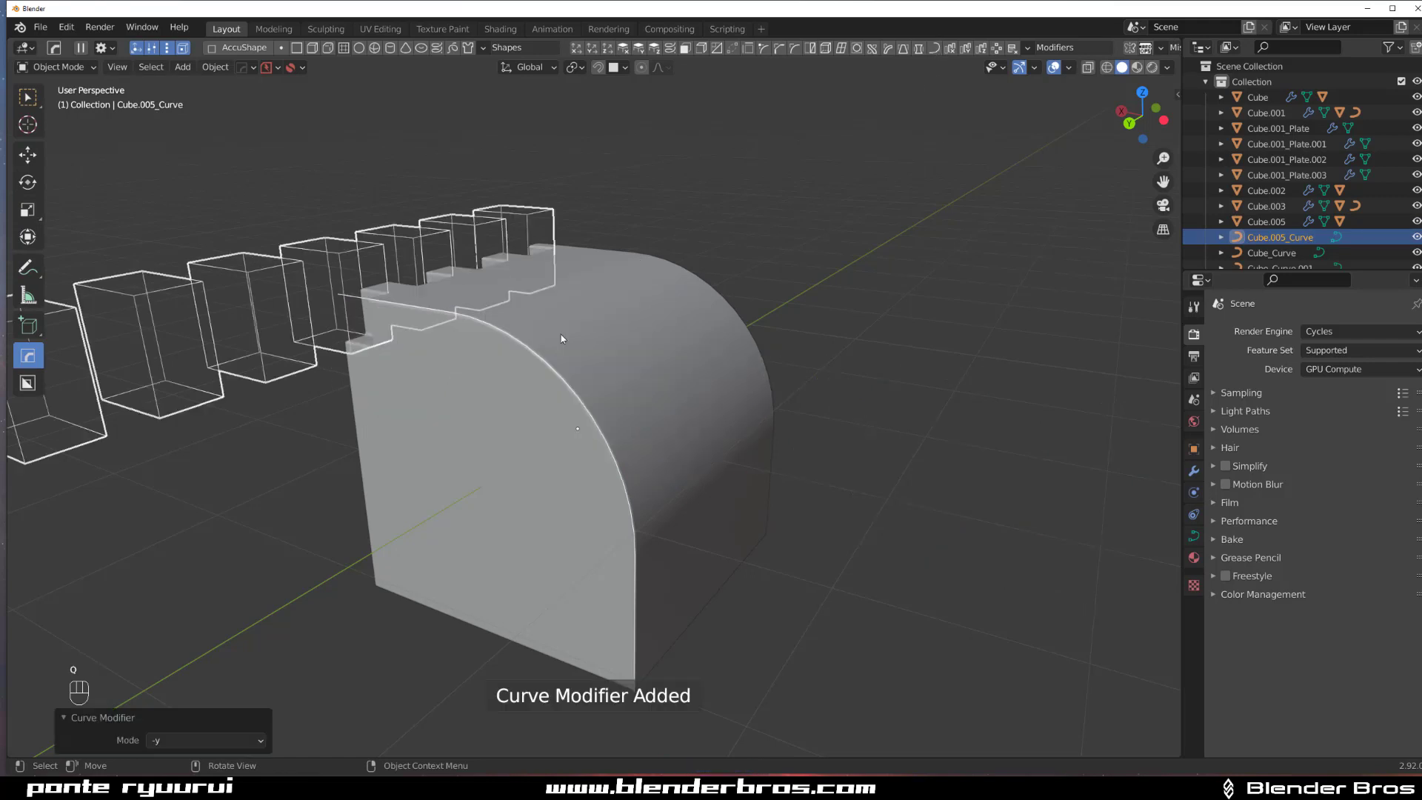
{"action": "left_click", "coordinate": [197, 748]}
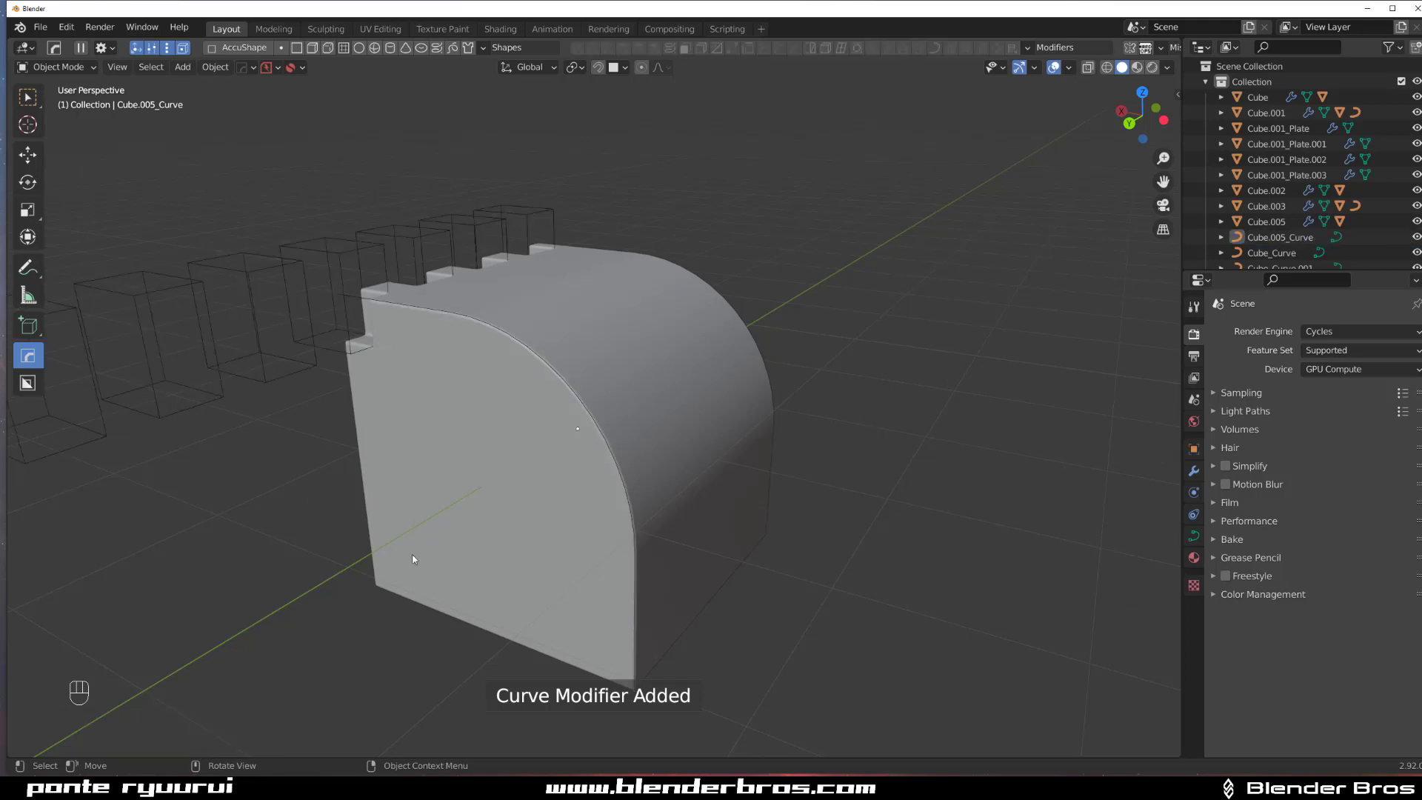
Set the Deform Axis of the cutter array's Curve modifier to X.
{"action": "left_click", "coordinate": [336, 276]}
{"action": "key", "text": "ctrl+grave"}
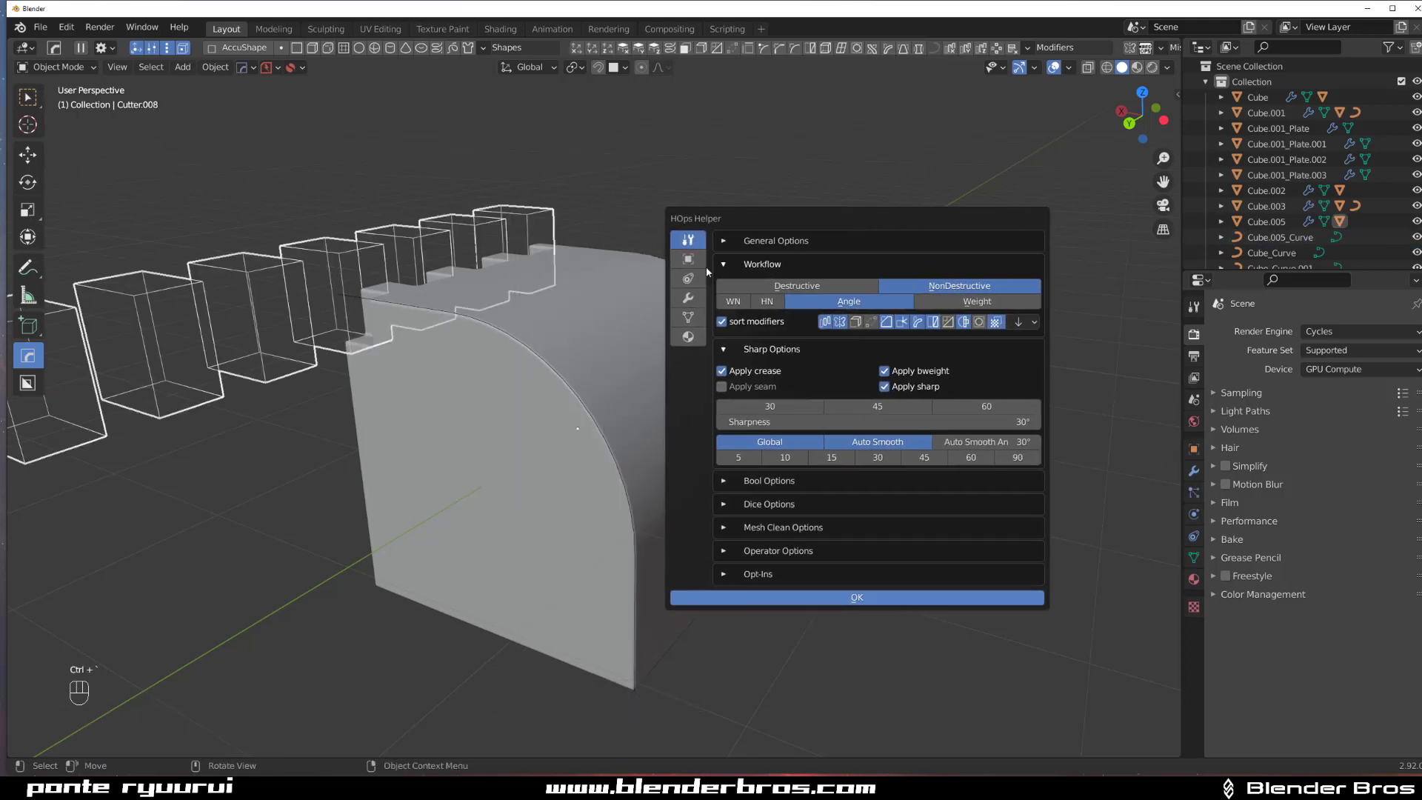
{"action": "left_click", "coordinate": [689, 298]}
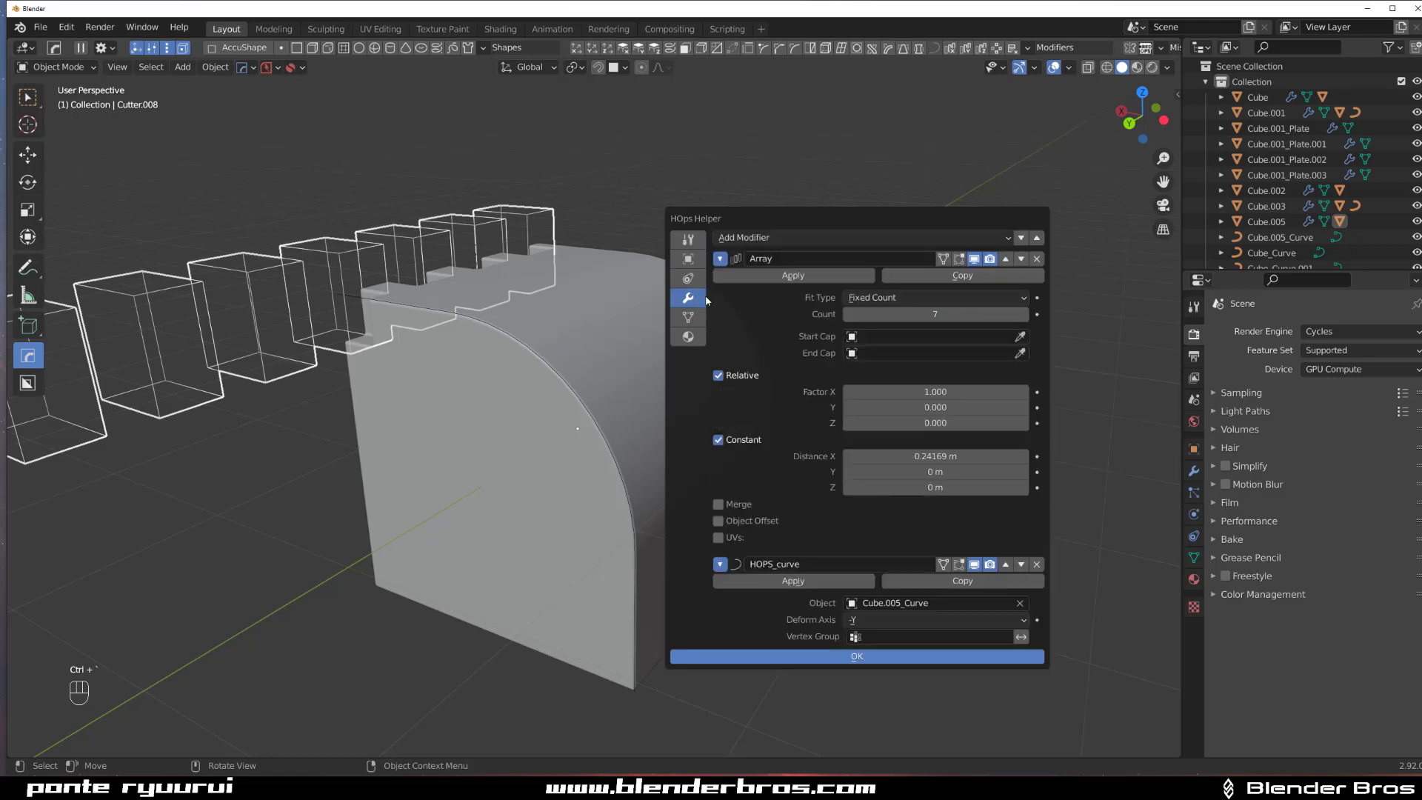
{"action": "left_click", "coordinate": [889, 619]}
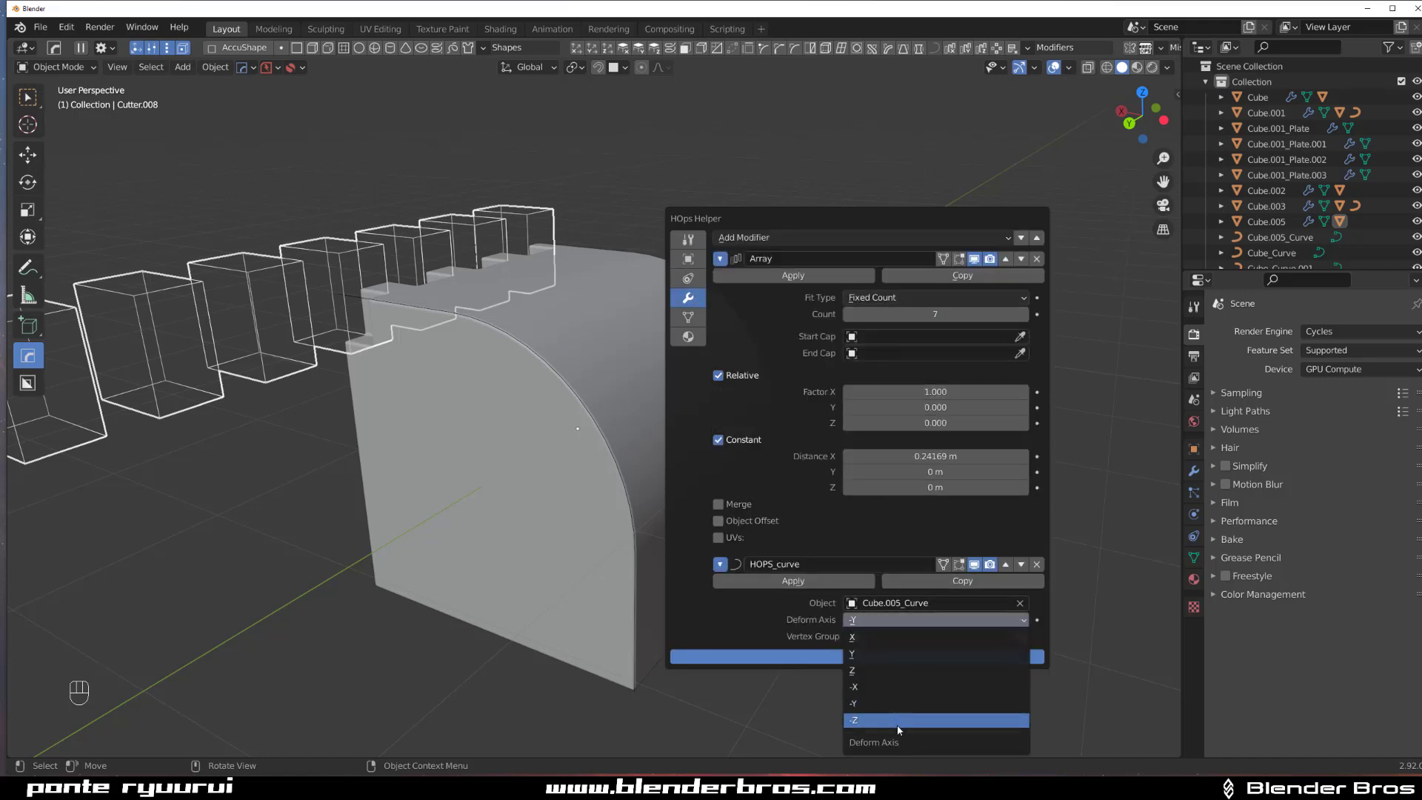
{"action": "left_click", "coordinate": [896, 635]}
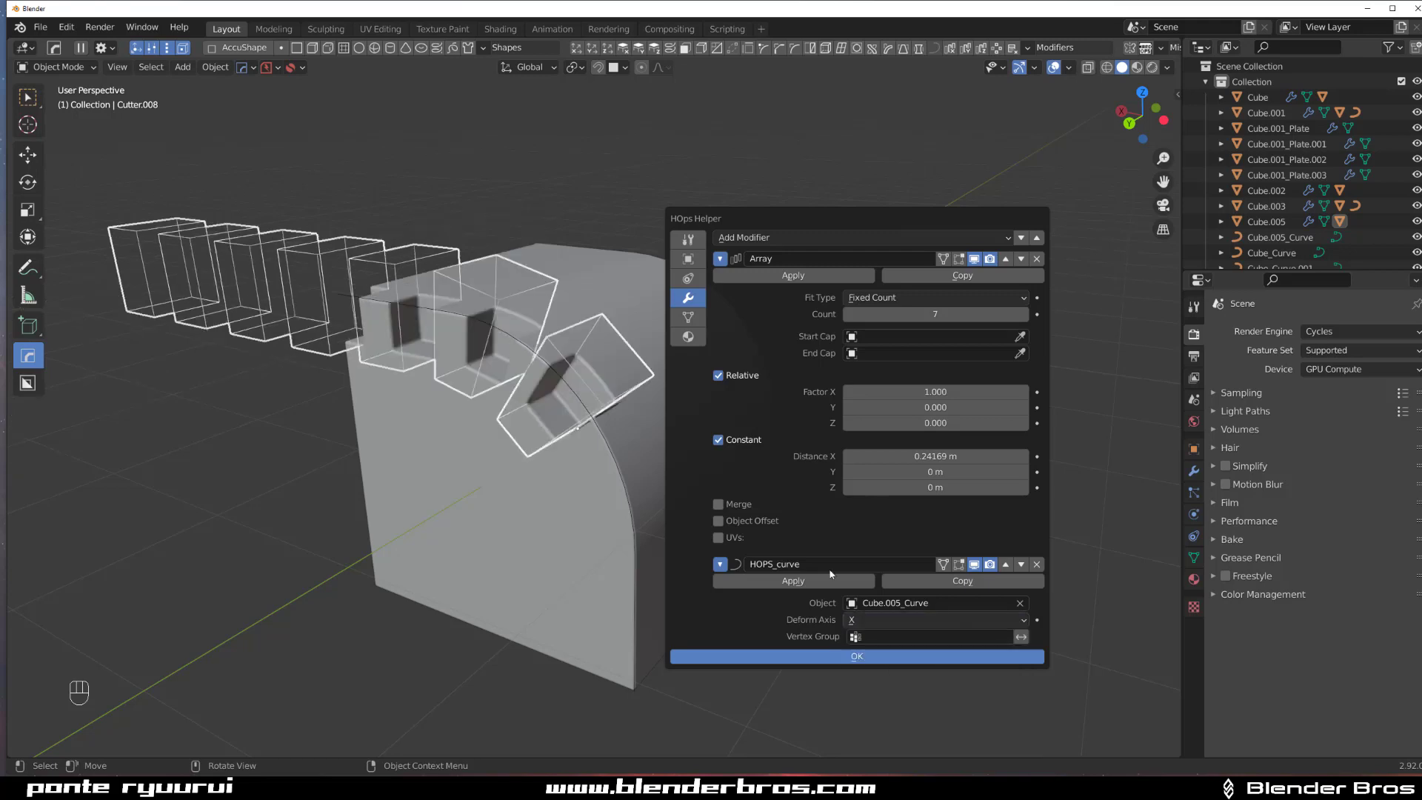
{"action": "scroll", "coordinate": [578, 368], "scroll_direction": "down", "scroll_amount": 5}
{"action": "scroll", "coordinate": [578, 369], "scroll_direction": "down", "scroll_amount": 2}
Move the cutter array about 2.03 m along the X axis so it follows the rounded front edge.
{"action": "middle_click_drag", "start_coordinate": [578, 368], "coordinate": [533, 373]}
{"action": "scroll", "coordinate": [563, 420], "scroll_direction": "up", "scroll_amount": 5}
{"action": "middle_click_drag", "start_coordinate": [567, 420], "coordinate": [700, 523]}
{"action": "scroll", "coordinate": [641, 440], "scroll_direction": "up", "scroll_amount": 2}
{"action": "key", "text": "g"}
{"action": "key", "text": "x"}
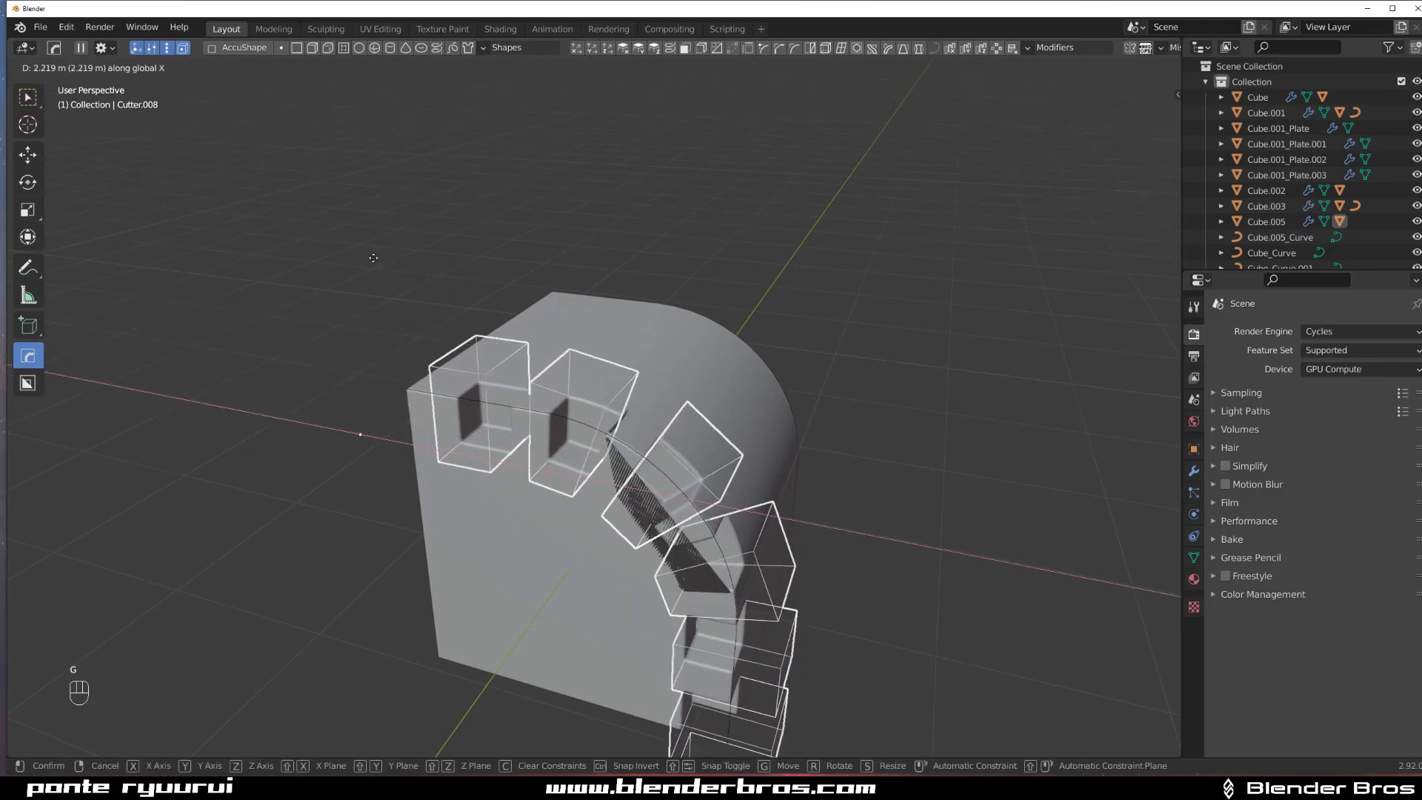
{"action": "left_click", "coordinate": [392, 275]}
{"action": "middle_click_drag", "start_coordinate": [474, 393], "coordinate": [701, 324]}
Reduce the cutter array's count to 6 and shift the cutters about -0.53 m along the X axis.
{"action": "key", "text": "ctrl+grave"}
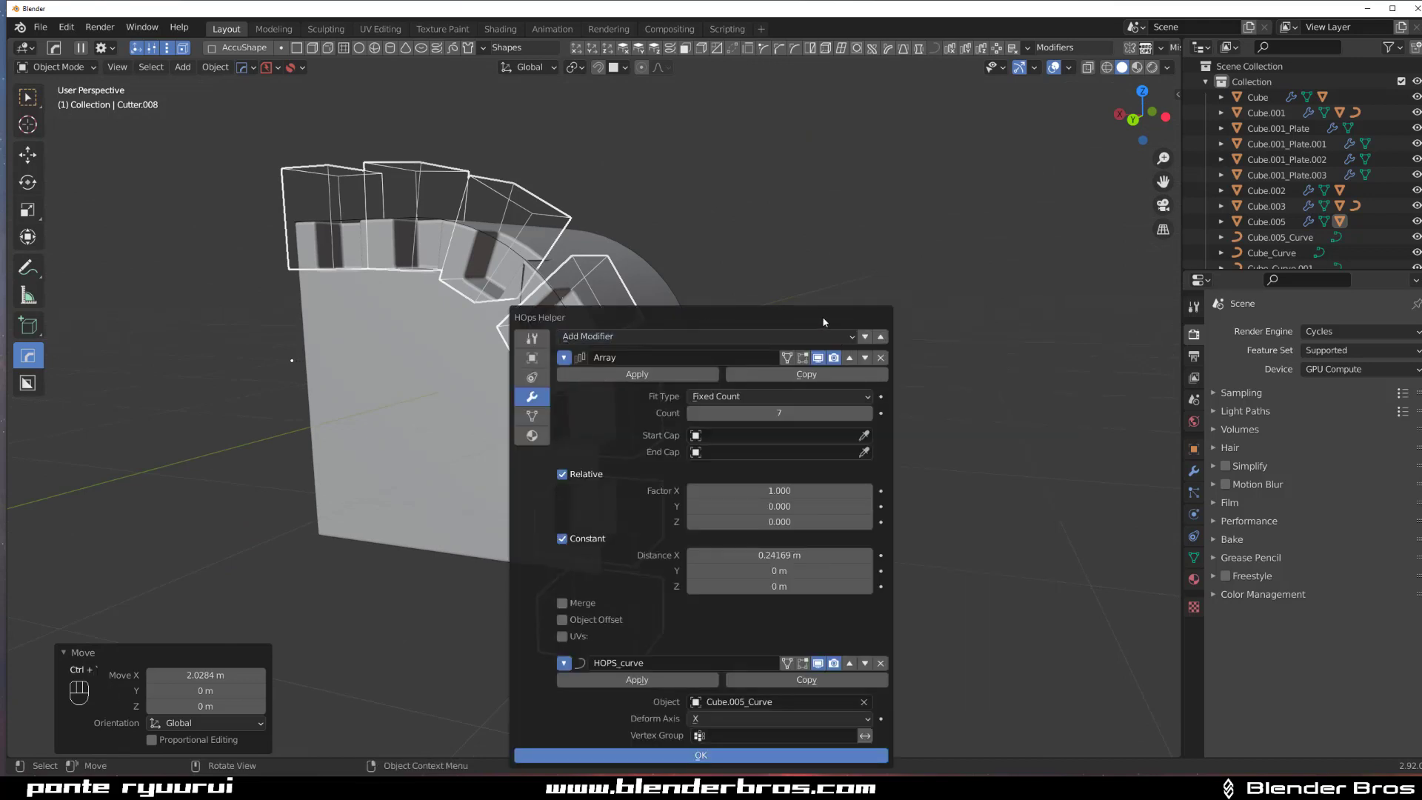
{"action": "left_click_drag", "start_coordinate": [836, 313], "coordinate": [1148, 251]}
{"action": "left_click", "coordinate": [1005, 351]}
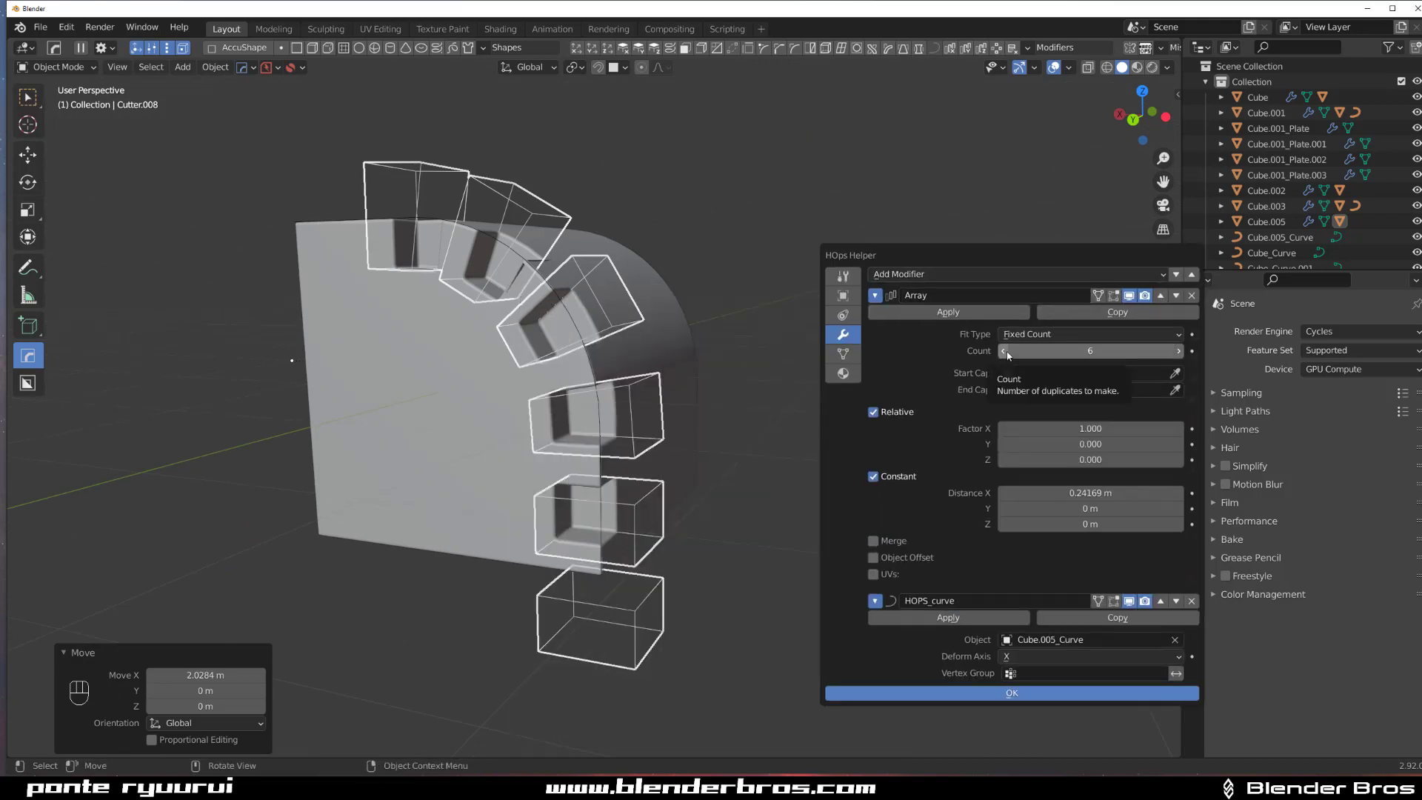
{"action": "key", "text": "g"}
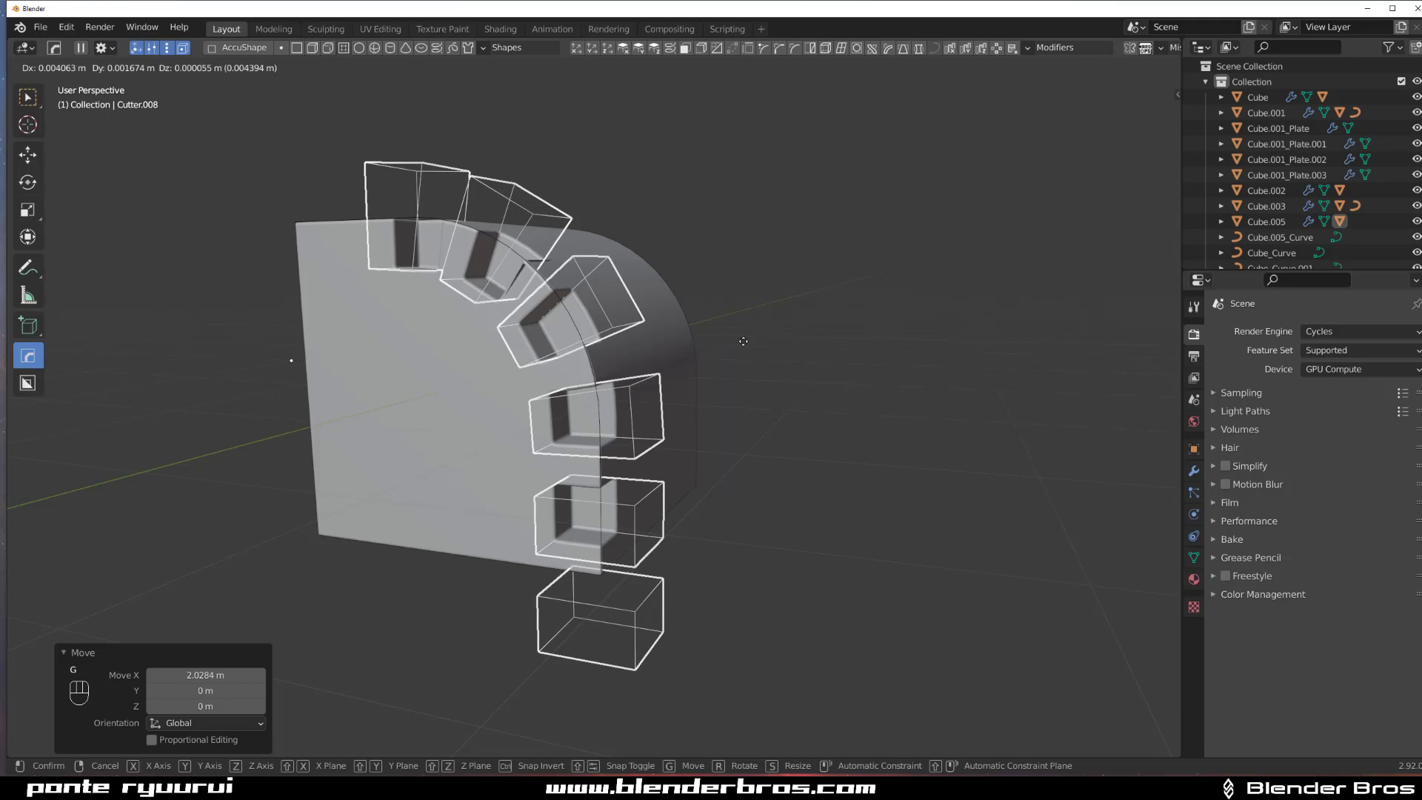
{"action": "key", "text": "x"}
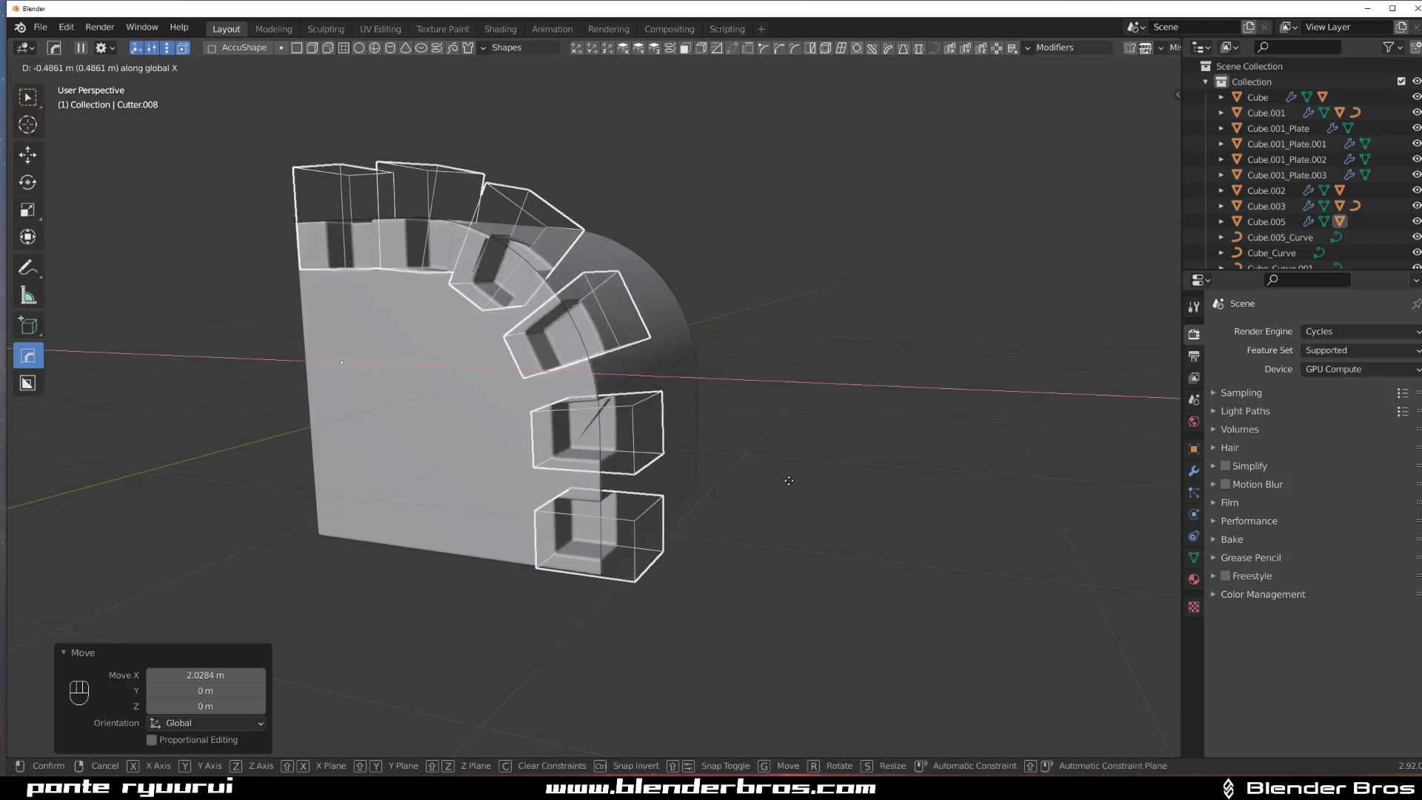
{"action": "left_click", "coordinate": [757, 367]}
{"action": "middle_click_drag", "start_coordinate": [757, 367], "coordinate": [679, 408]}
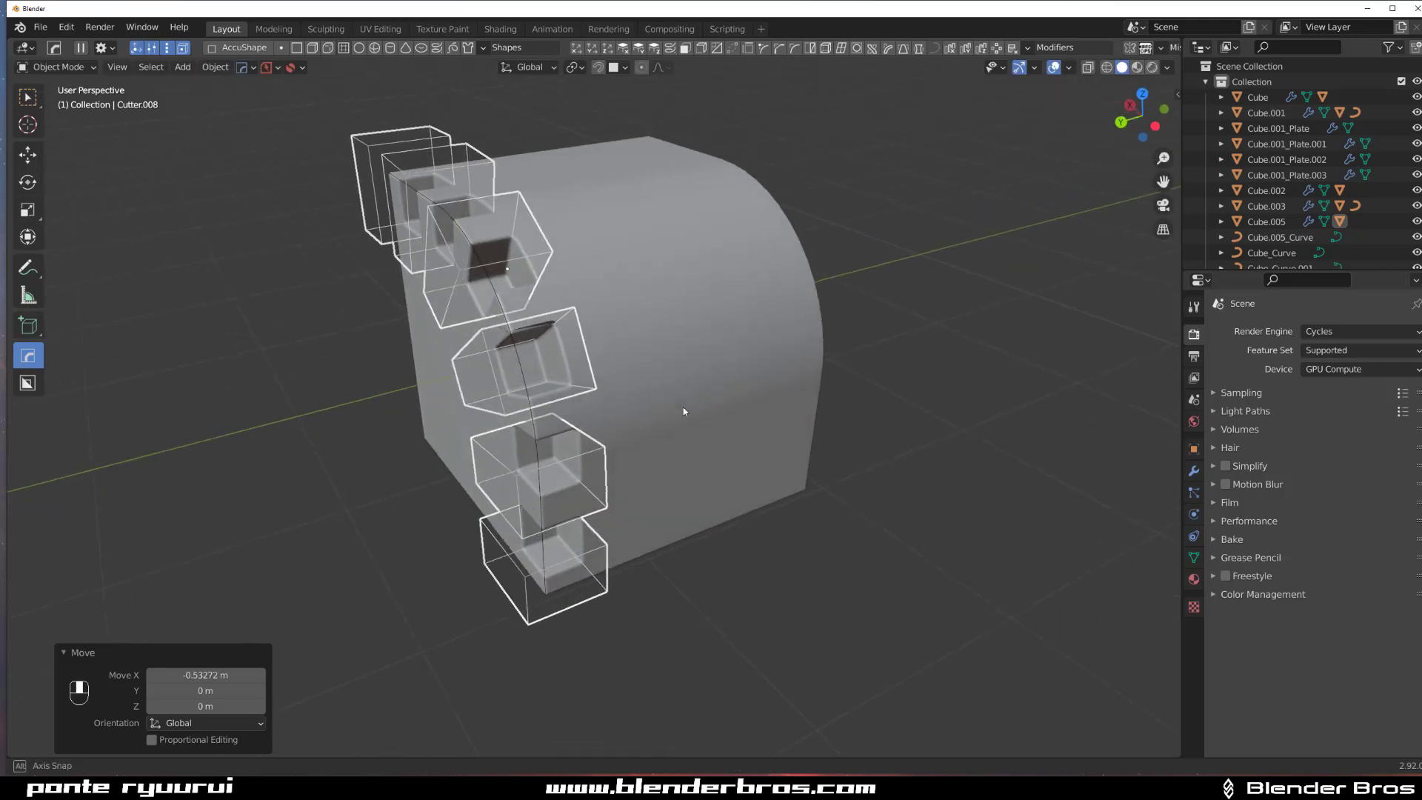
{"action": "key", "text": "Tab"}
{"action": "key", "text": "ctrl+r"}
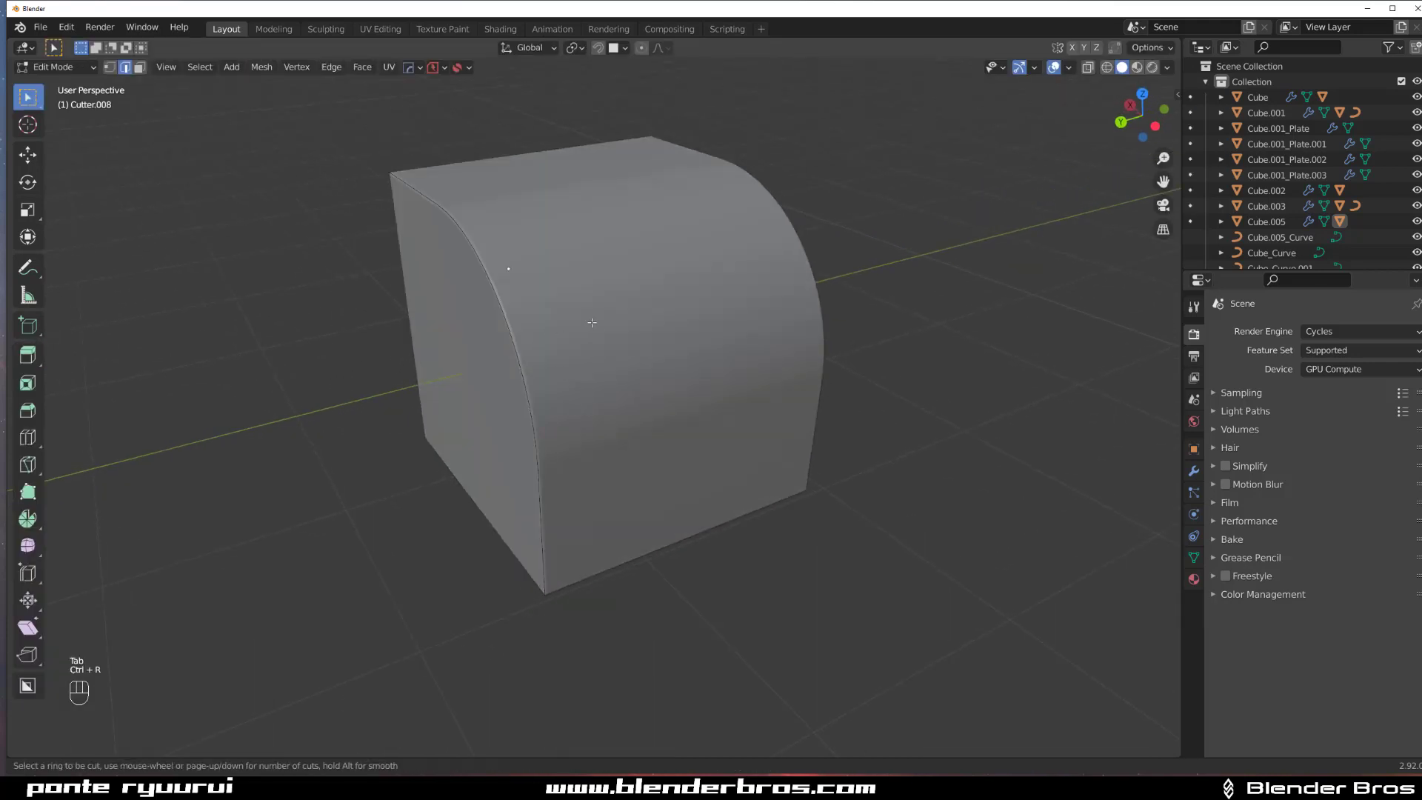
{"action": "key", "text": "Tab"}
Add a single loop cut to the main block through the notches, parallel to the front face, with a slide factor of about 0.008.
{"action": "left_click", "coordinate": [598, 331]}
{"action": "key", "text": "Tab"}
{"action": "key", "text": "ctrl+r"}
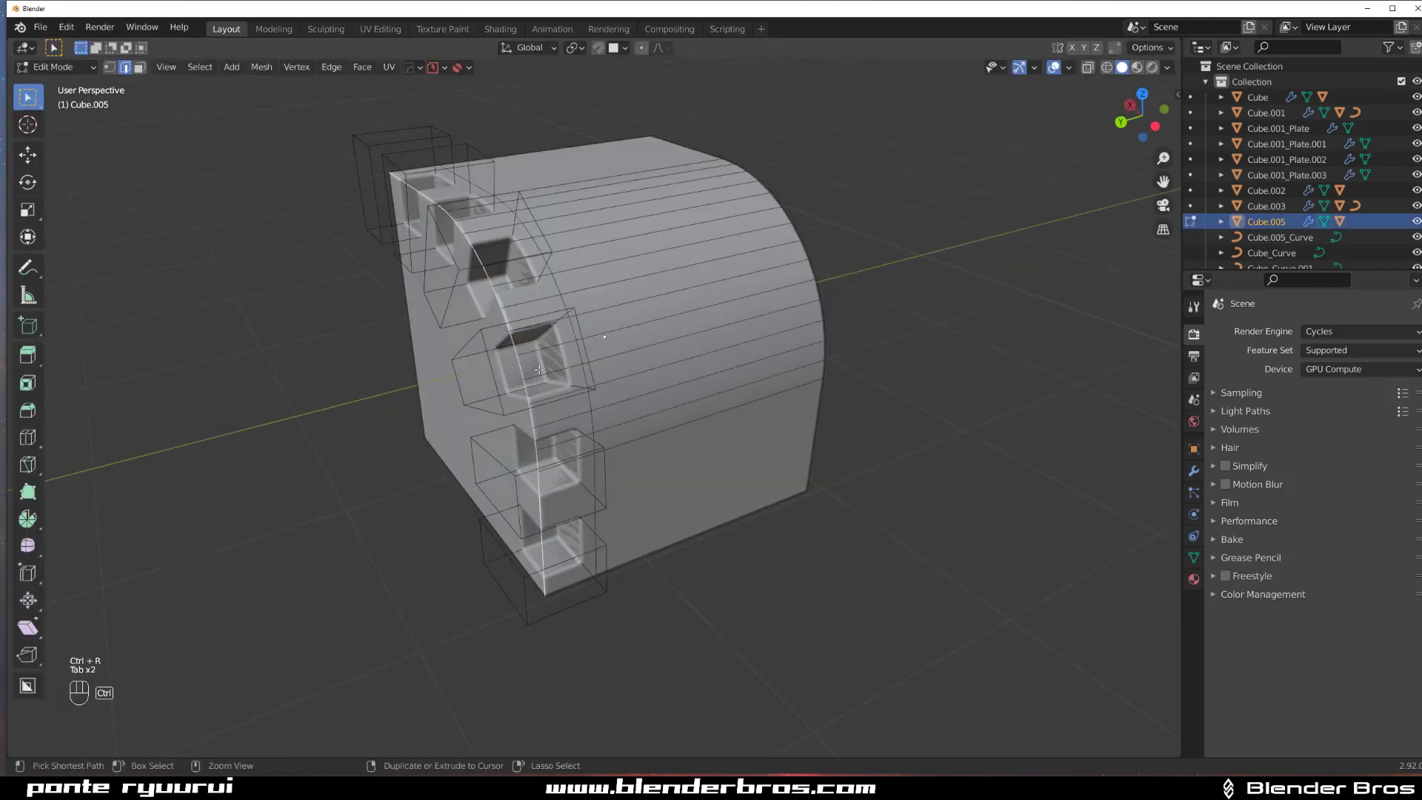
{"action": "left_click", "coordinate": [601, 333]}
{"action": "left_click", "coordinate": [532, 336]}
{"action": "key", "text": "Tab"}
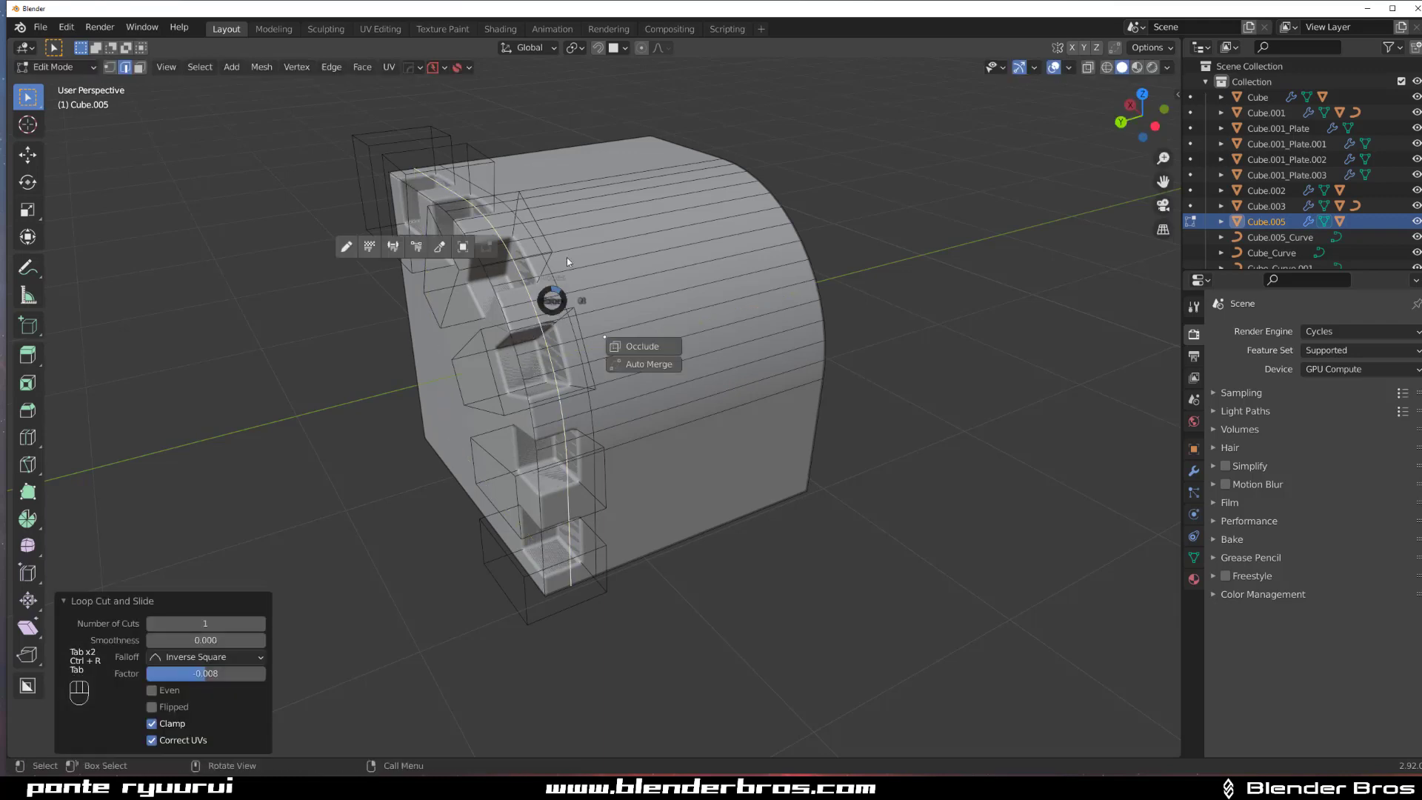
Shift the cutter array about -0.055 m along the X axis.
{"action": "scroll", "coordinate": [572, 304], "scroll_direction": "up", "scroll_amount": 2}
{"action": "middle_click_drag", "start_coordinate": [575, 313], "coordinate": [650, 293]}
{"action": "middle_click_drag", "start_coordinate": [746, 279], "coordinate": [700, 411]}
{"action": "left_click", "coordinate": [695, 388]}
{"action": "key", "text": "f"}
{"action": "key", "text": "y"}
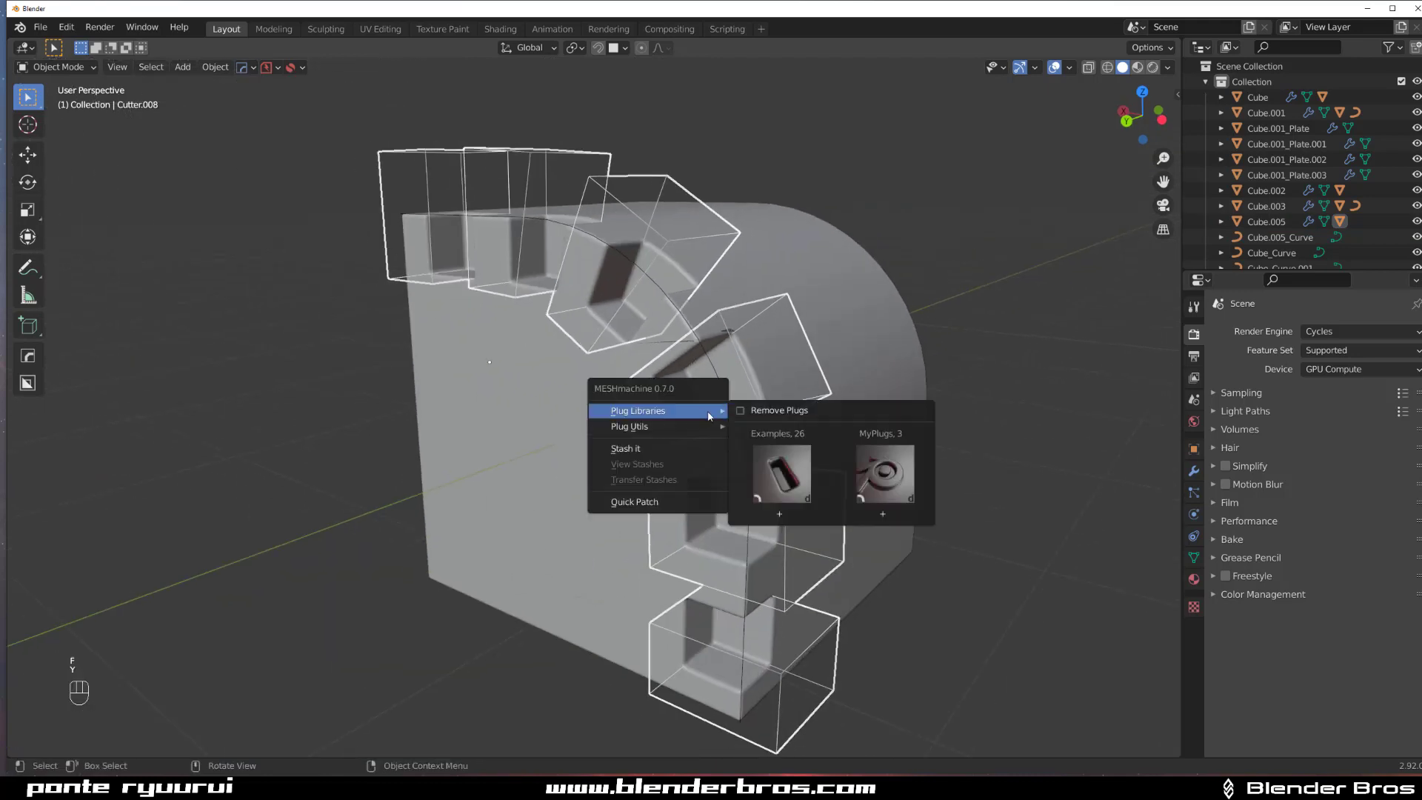
{"action": "scroll", "coordinate": [800, 385], "scroll_direction": "up", "scroll_amount": 3}
{"action": "middle_click_drag", "start_coordinate": [792, 389], "coordinate": [660, 371], "text": "shift"}
{"action": "key", "text": "g"}
{"action": "key", "text": "x"}
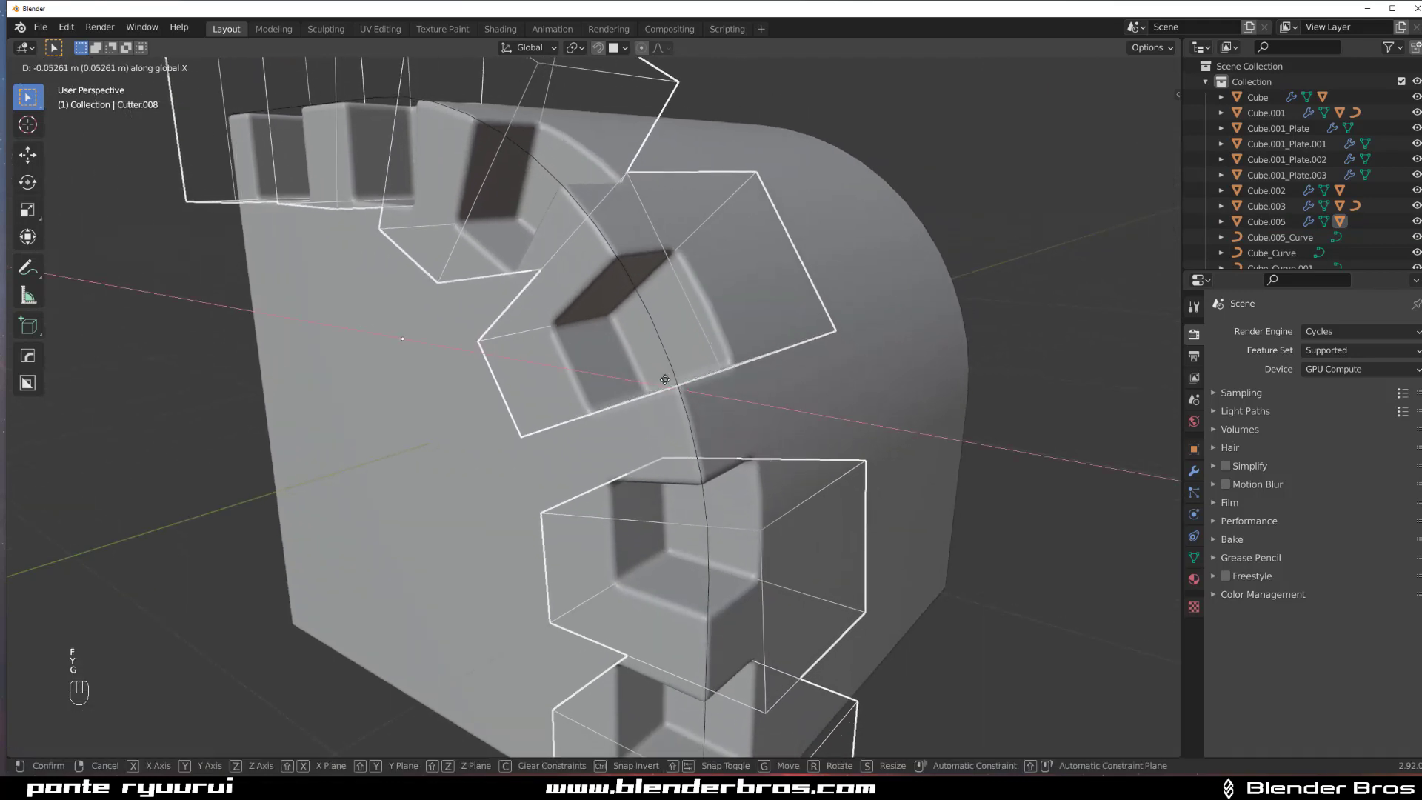
{"action": "left_click", "coordinate": [665, 378]}
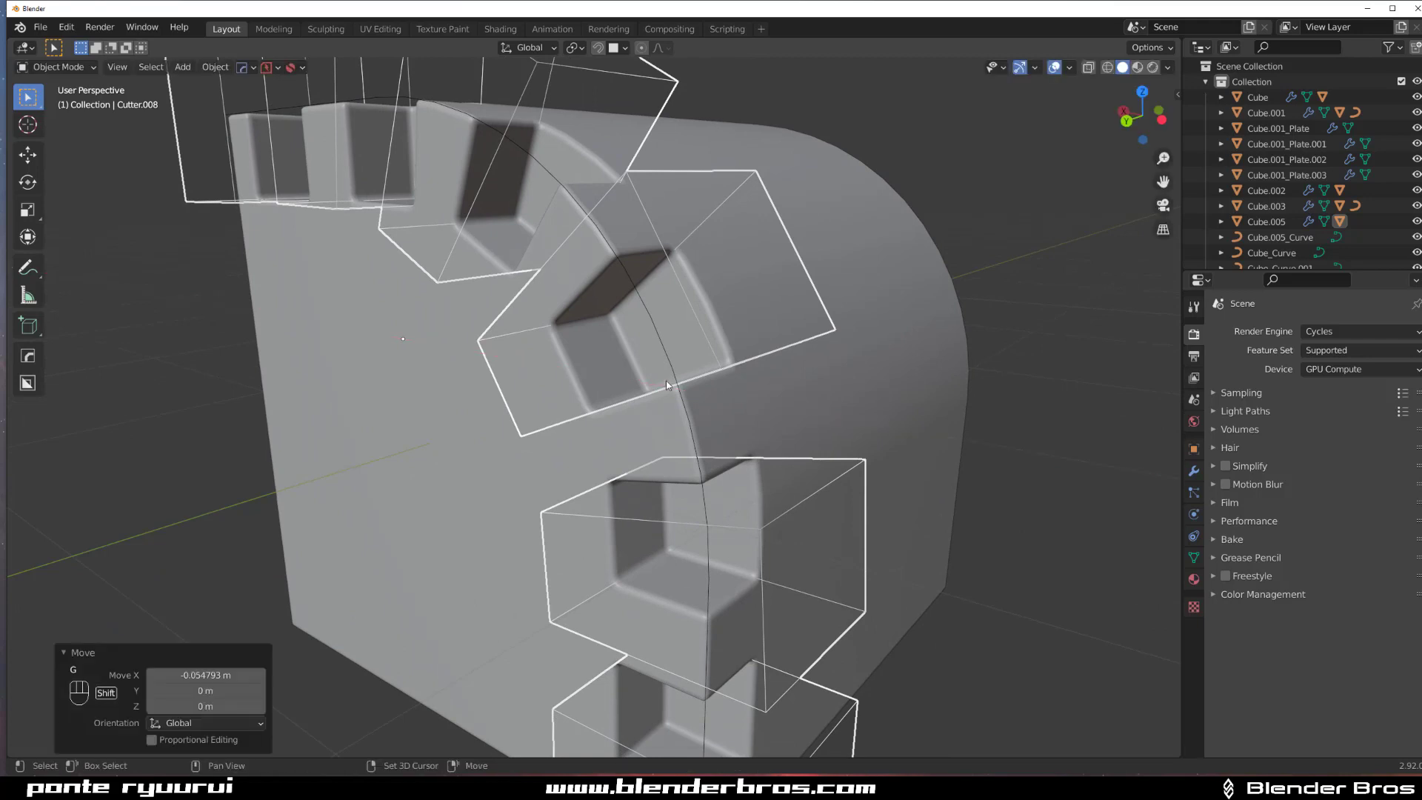
Hide the box cutters and select the notched block.
{"action": "scroll", "coordinate": [717, 415], "scroll_direction": "down", "scroll_amount": 3}
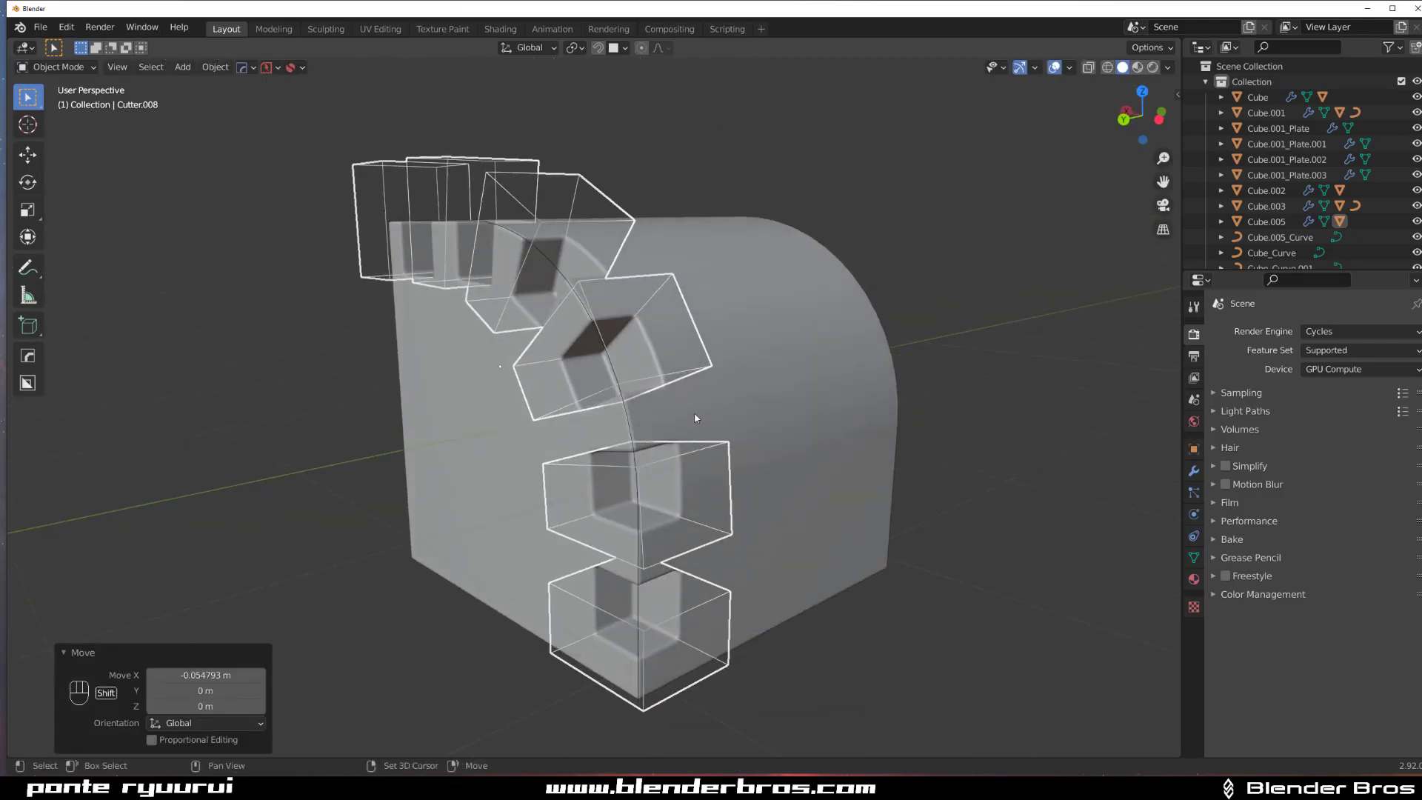
{"action": "key", "text": "shift+2"}
{"action": "scroll", "coordinate": [726, 425], "scroll_direction": "down", "scroll_amount": 3}
{"action": "middle_click_drag", "start_coordinate": [737, 430], "coordinate": [696, 435]}
{"action": "scroll", "coordinate": [683, 404], "scroll_direction": "up", "scroll_amount": 1}
{"action": "left_click", "coordinate": [681, 401]}
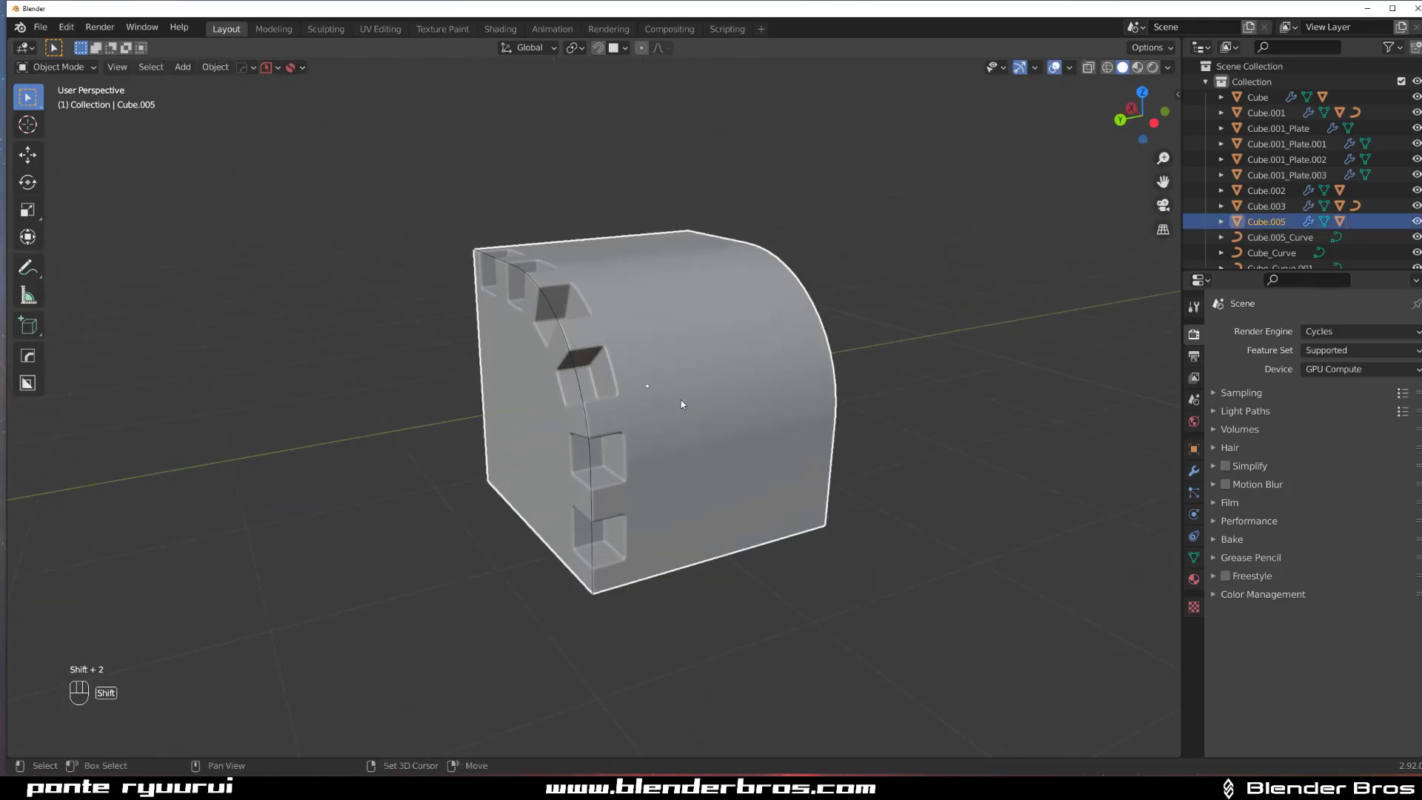
Mirror the notched block along its Y axis with the HardOps mirror so its back edge gets the same notches.
{"action": "key", "text": "alt+x"}
{"action": "left_click", "coordinate": [525, 407]}
{"action": "scroll", "coordinate": [578, 409], "scroll_direction": "down", "scroll_amount": 3}
{"action": "middle_click_drag", "start_coordinate": [622, 409], "coordinate": [739, 436]}
{"action": "key", "text": "alt+x"}
{"action": "key", "text": "ctrl+z"}
Snap the 3D cursor to the block's flat side face, opposite the rounded notched edge.
{"action": "key", "text": "Tab"}
{"action": "key", "text": "Tab"}
{"action": "left_click", "coordinate": [779, 404]}
{"action": "left_click", "coordinate": [694, 412]}
{"action": "key", "text": "shift+s"}
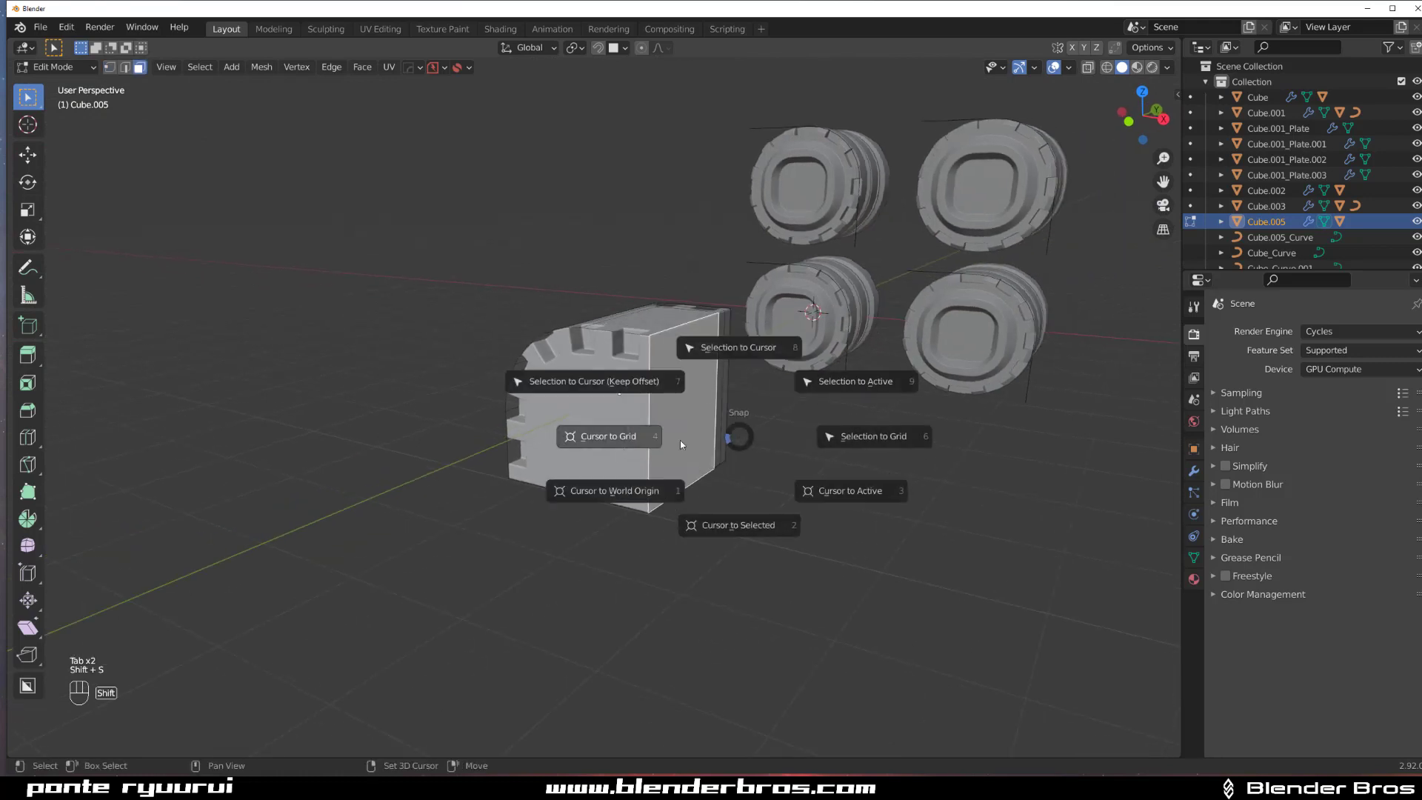
{"action": "left_click", "coordinate": [608, 442]}
{"action": "key", "text": "shift+s"}
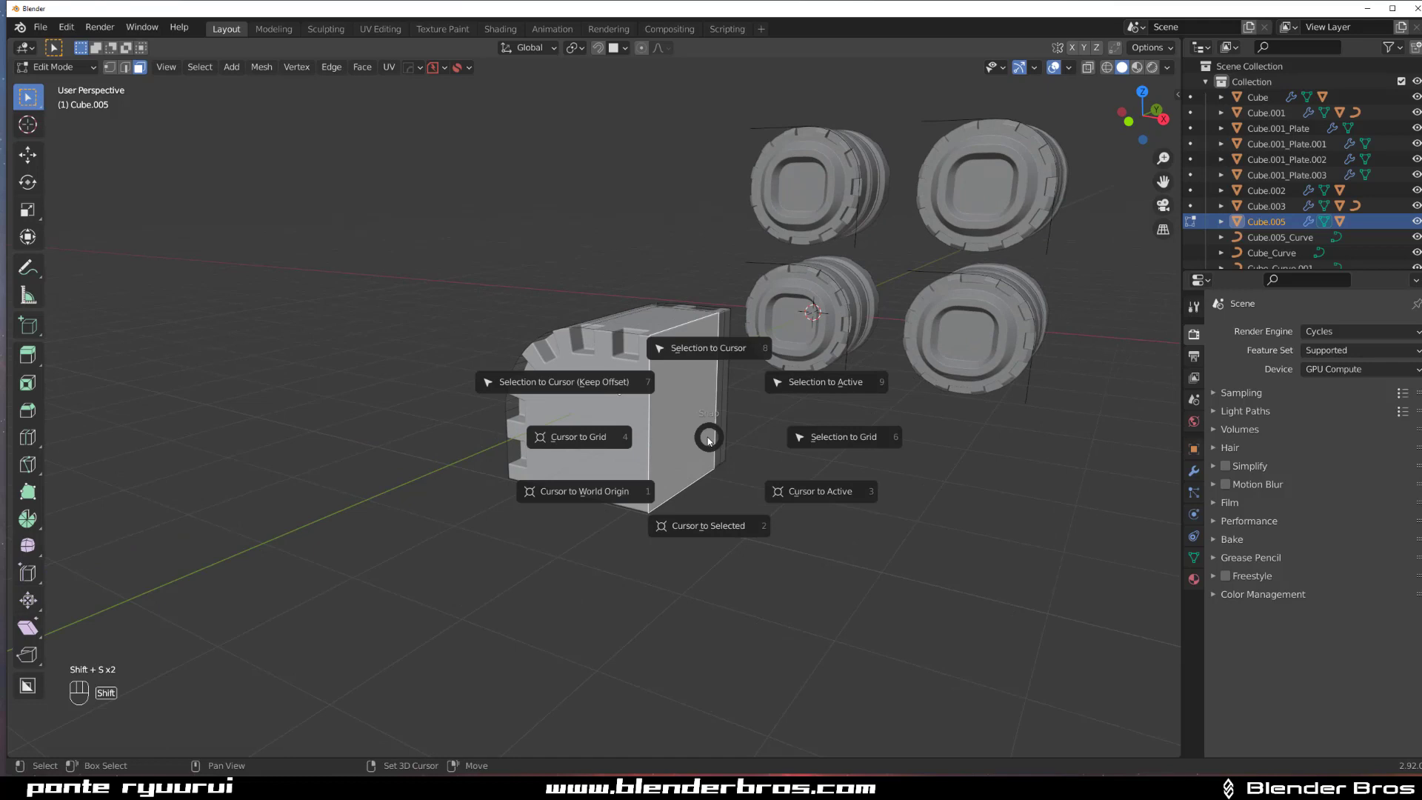
{"action": "left_click", "coordinate": [696, 533]}
{"action": "middle_click_drag", "start_coordinate": [743, 492], "coordinate": [751, 474]}
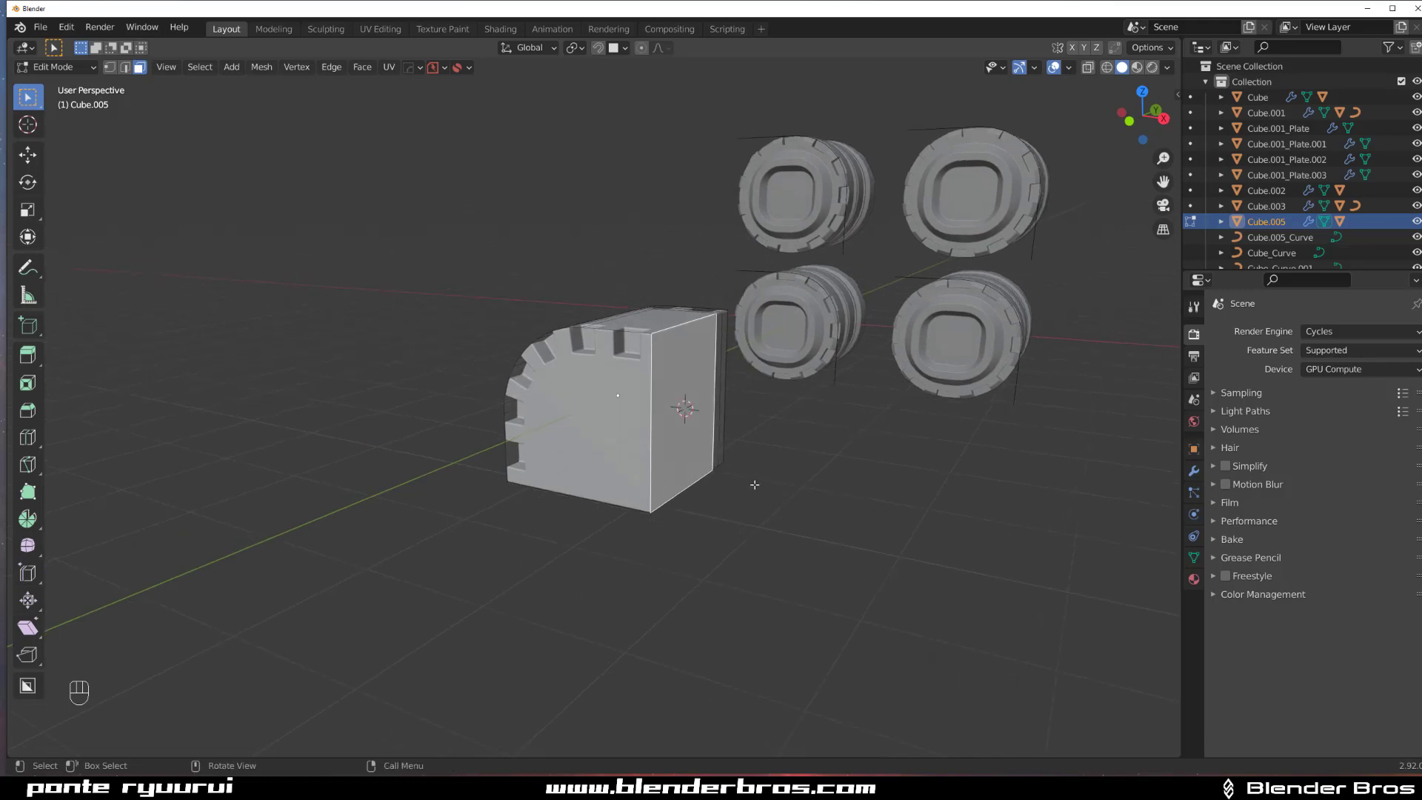
{"action": "key", "text": "Tab"}
Mirror the block along the X axis with Hops_Mirror, using the 3D cursor as the mirror pivot point.
{"action": "scroll", "coordinate": [770, 424], "scroll_direction": "down", "scroll_amount": 3}
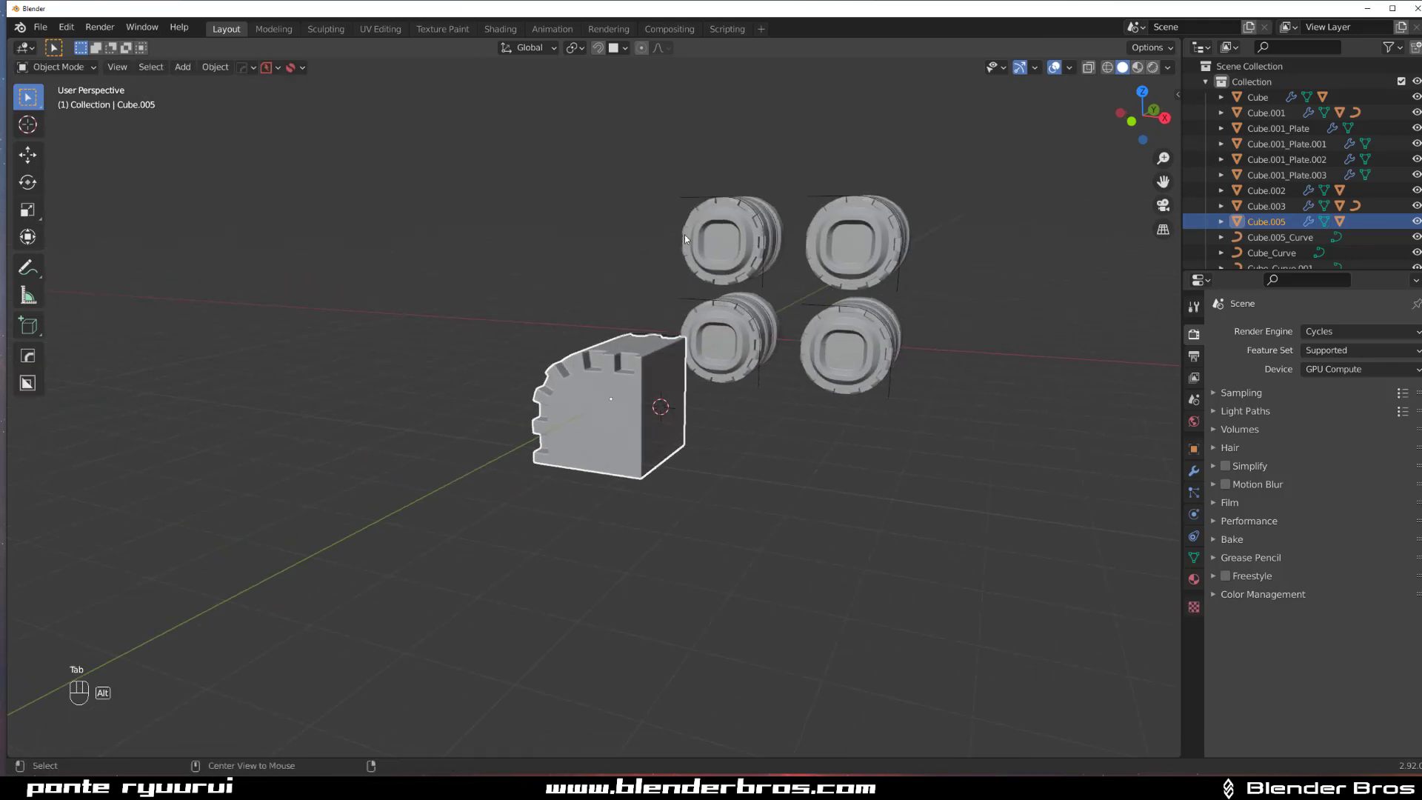
{"action": "key", "text": "alt+x"}
{"action": "middle_click_drag", "start_coordinate": [644, 208], "coordinate": [691, 260]}
{"action": "key", "text": "Tab"}
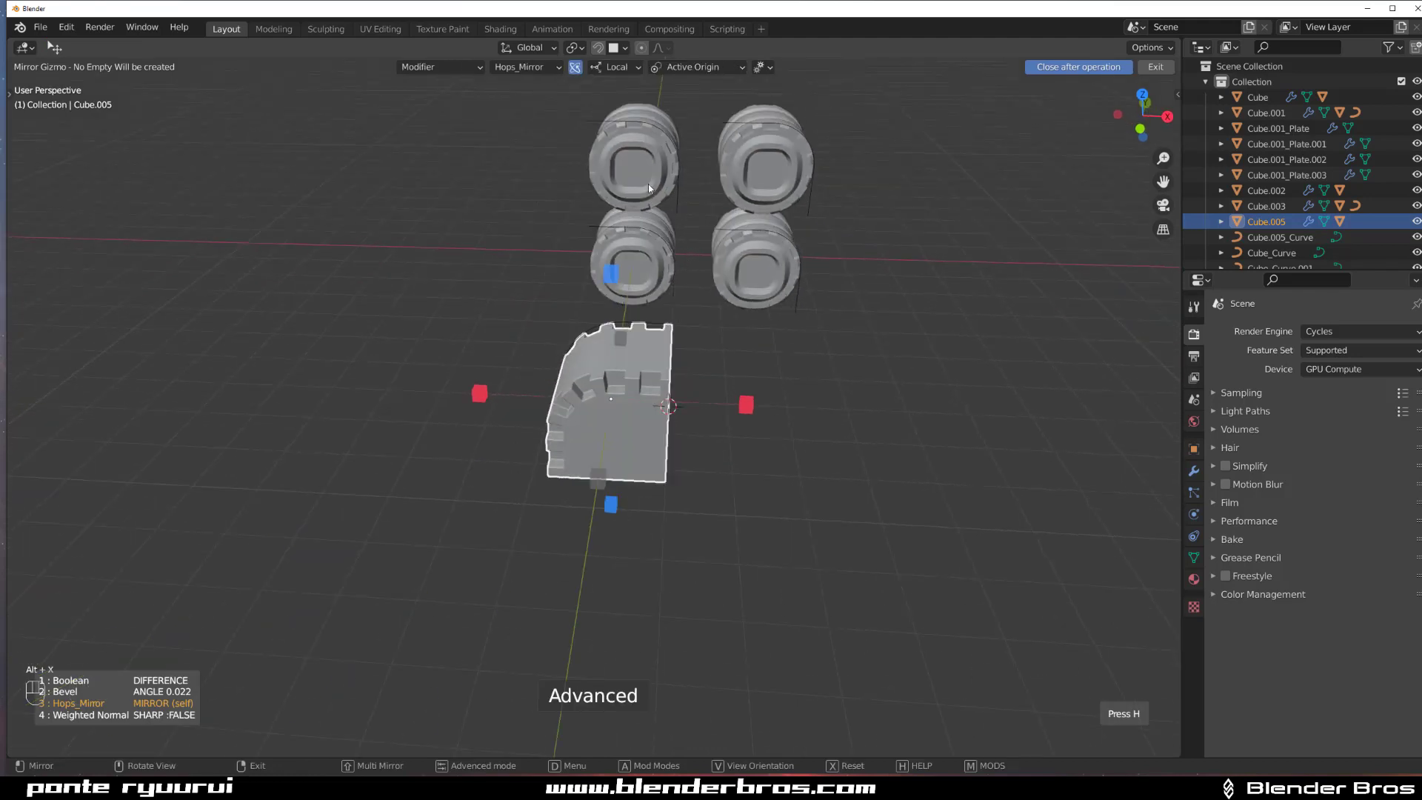
{"action": "left_click", "coordinate": [646, 68]}
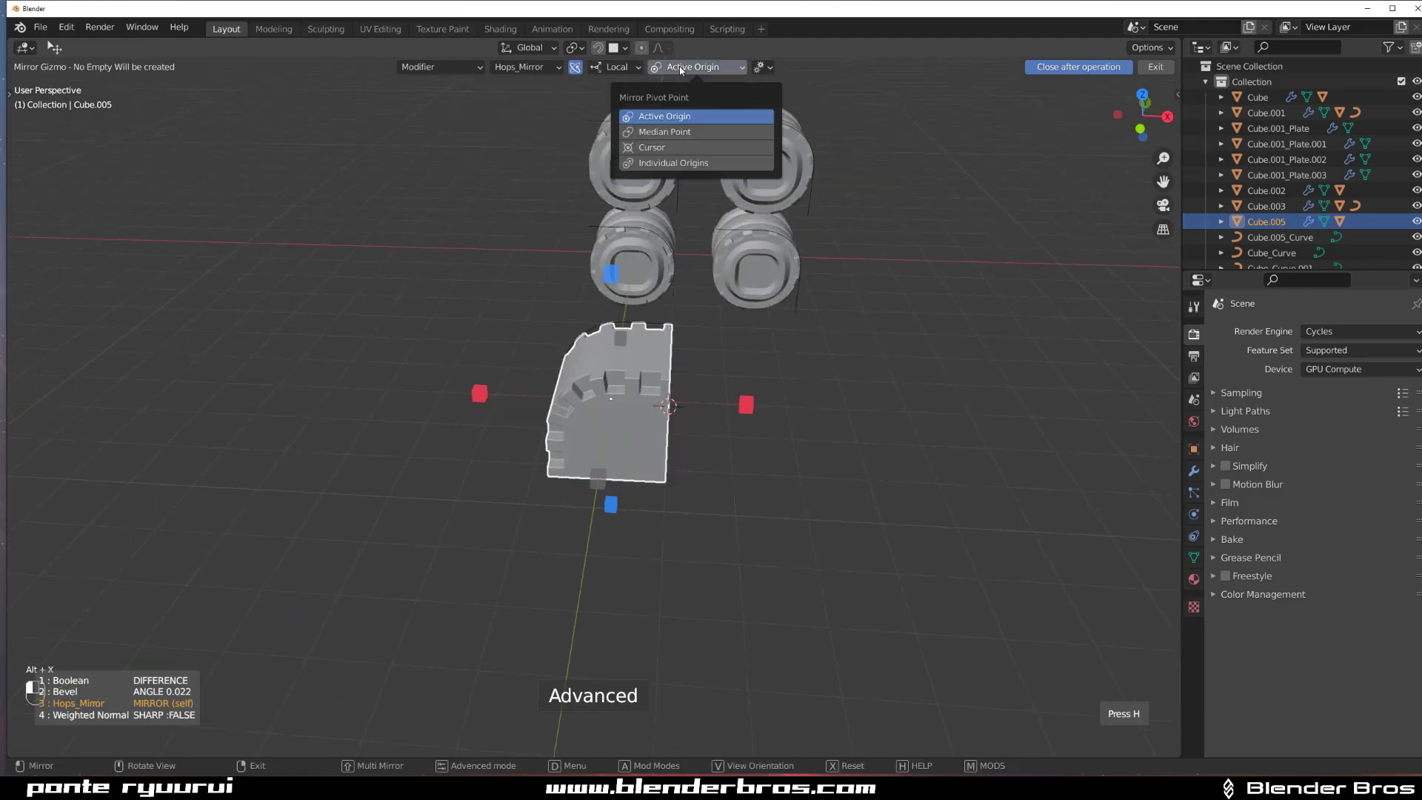
{"action": "left_click", "coordinate": [666, 148]}
{"action": "left_click", "coordinate": [536, 401]}
Mirror the block along the Z axis to complete the fully rounded shape.
{"action": "middle_click_drag", "start_coordinate": [603, 434], "coordinate": [722, 311]}
{"action": "key", "text": "alt+x"}
{"action": "left_click", "coordinate": [700, 271]}
Reveal and select the block's boolean cutter array with HardOps Ever Scroll.
{"action": "middle_click_drag", "start_coordinate": [829, 329], "coordinate": [635, 404]}
{"action": "scroll", "coordinate": [635, 405], "scroll_direction": "up", "scroll_amount": 2}
{"action": "key", "text": "q"}
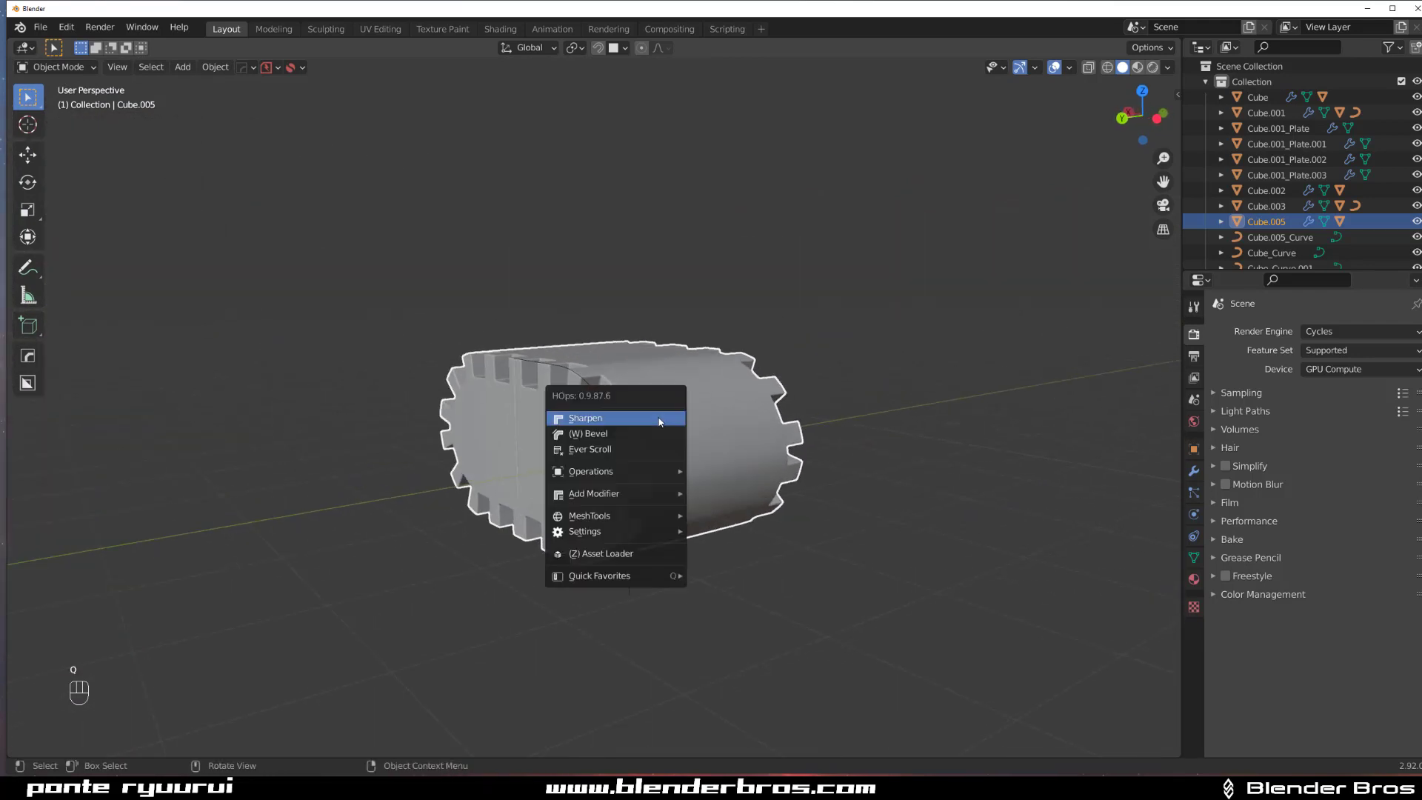
{"action": "left_click", "coordinate": [648, 451]}
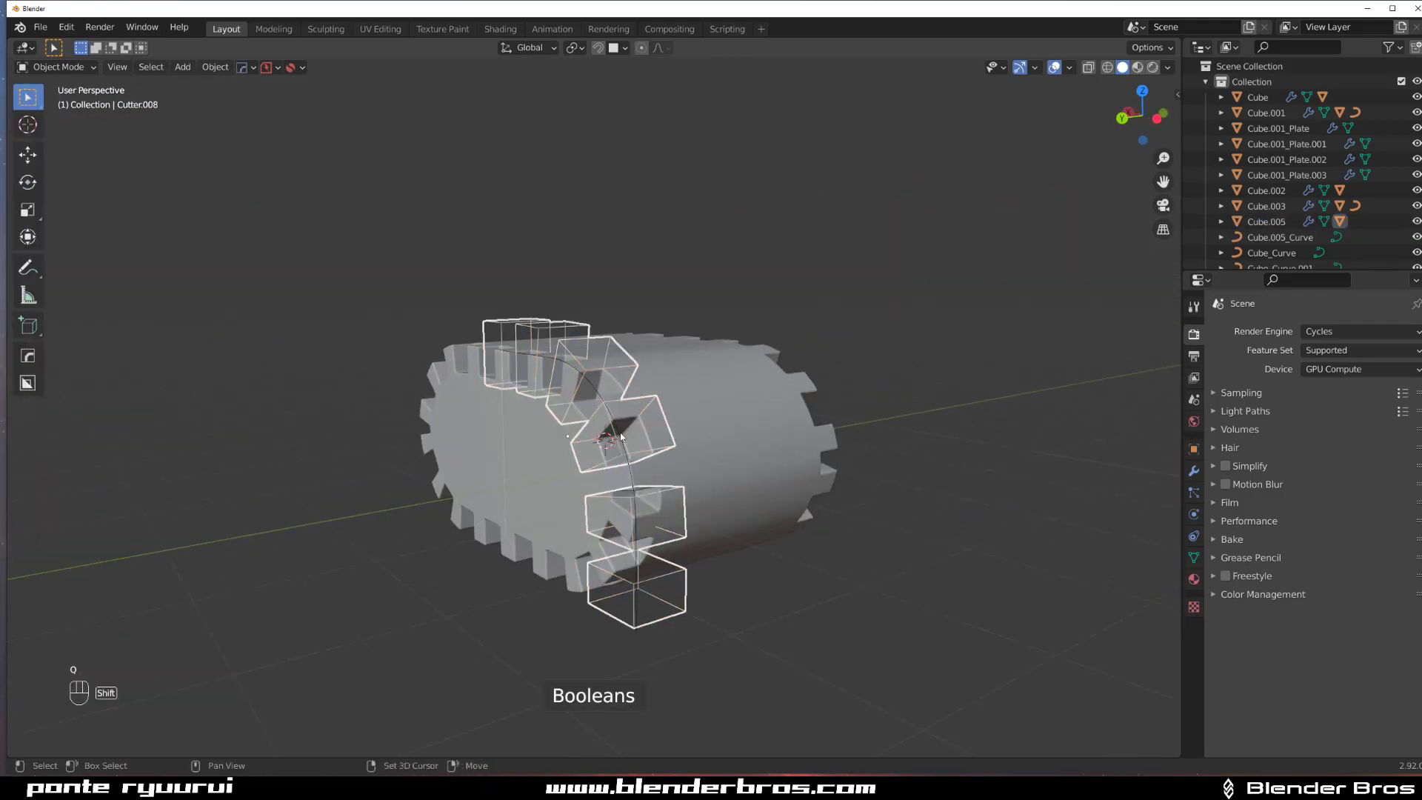
{"action": "left_click", "coordinate": [620, 437]}
Duplicate the cutter array, its guide curve and the block in place, and delete the duplicates.
{"action": "double_click", "coordinate": [561, 427], "text": "shift"}
{"action": "scroll", "coordinate": [696, 432], "scroll_direction": "down", "scroll_amount": 3}
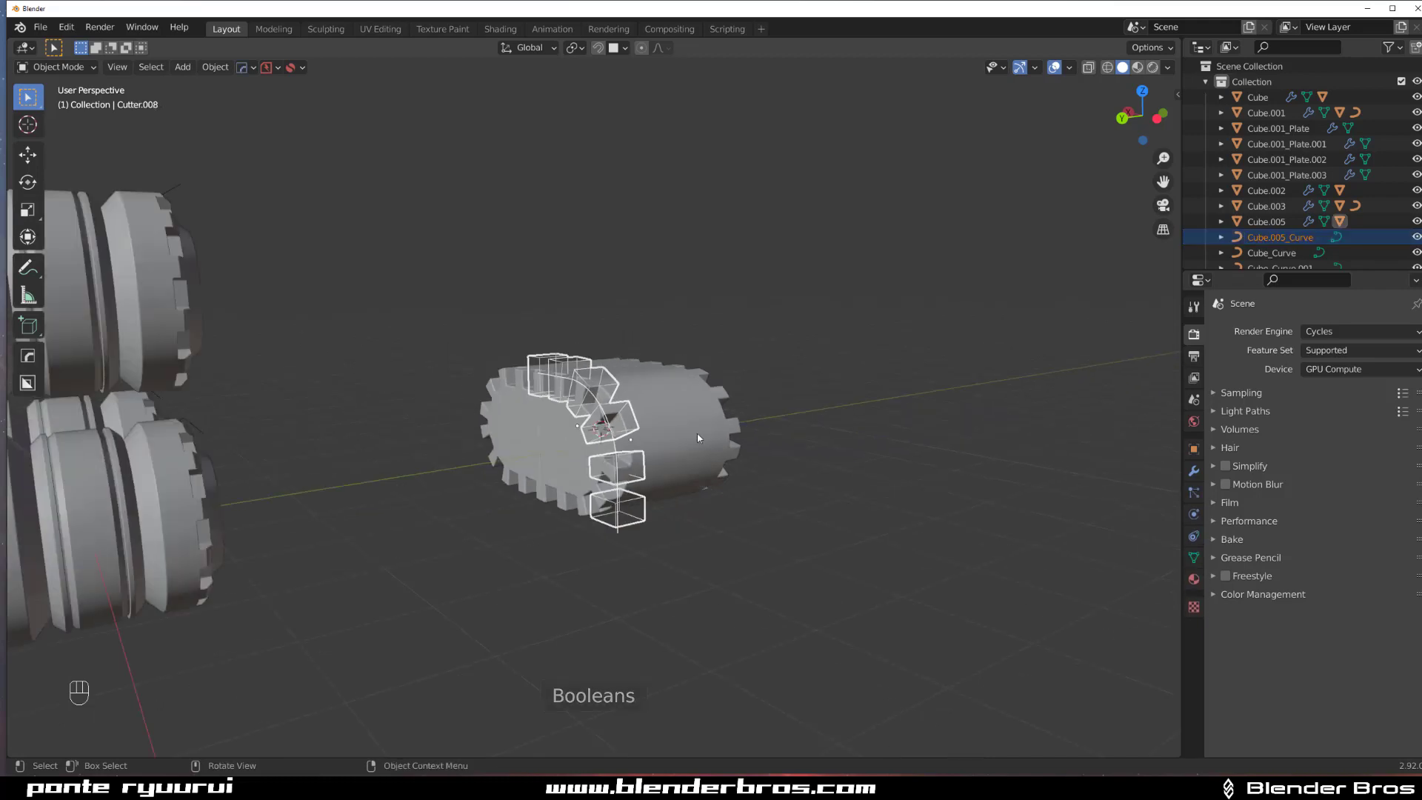
{"action": "left_click", "coordinate": [696, 431], "text": "shift"}
{"action": "middle_click_drag", "start_coordinate": [695, 437], "coordinate": [541, 471], "text": "shift"}
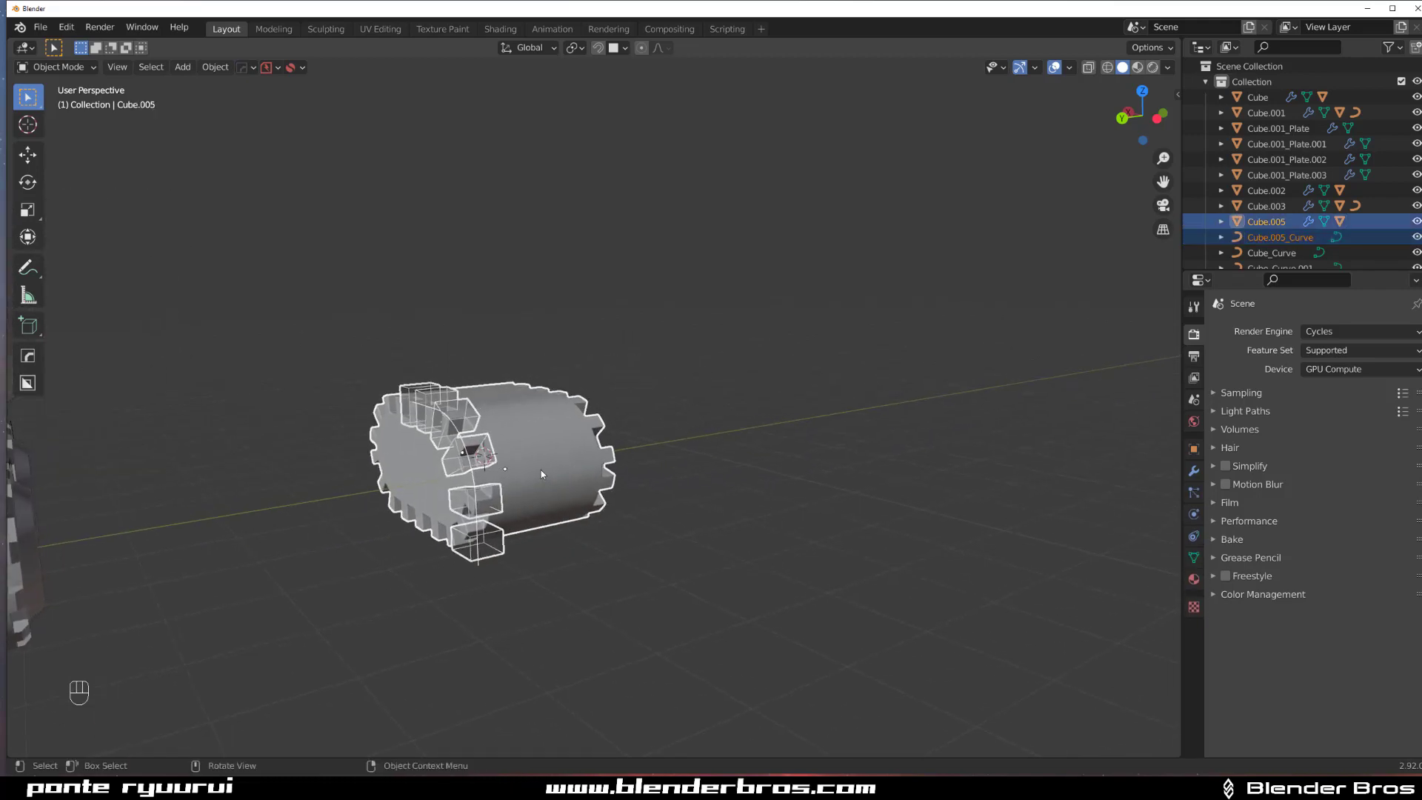
{"action": "key", "text": "shift+d"}
{"action": "right_click", "coordinate": [519, 392]}
{"action": "key", "text": "x"}
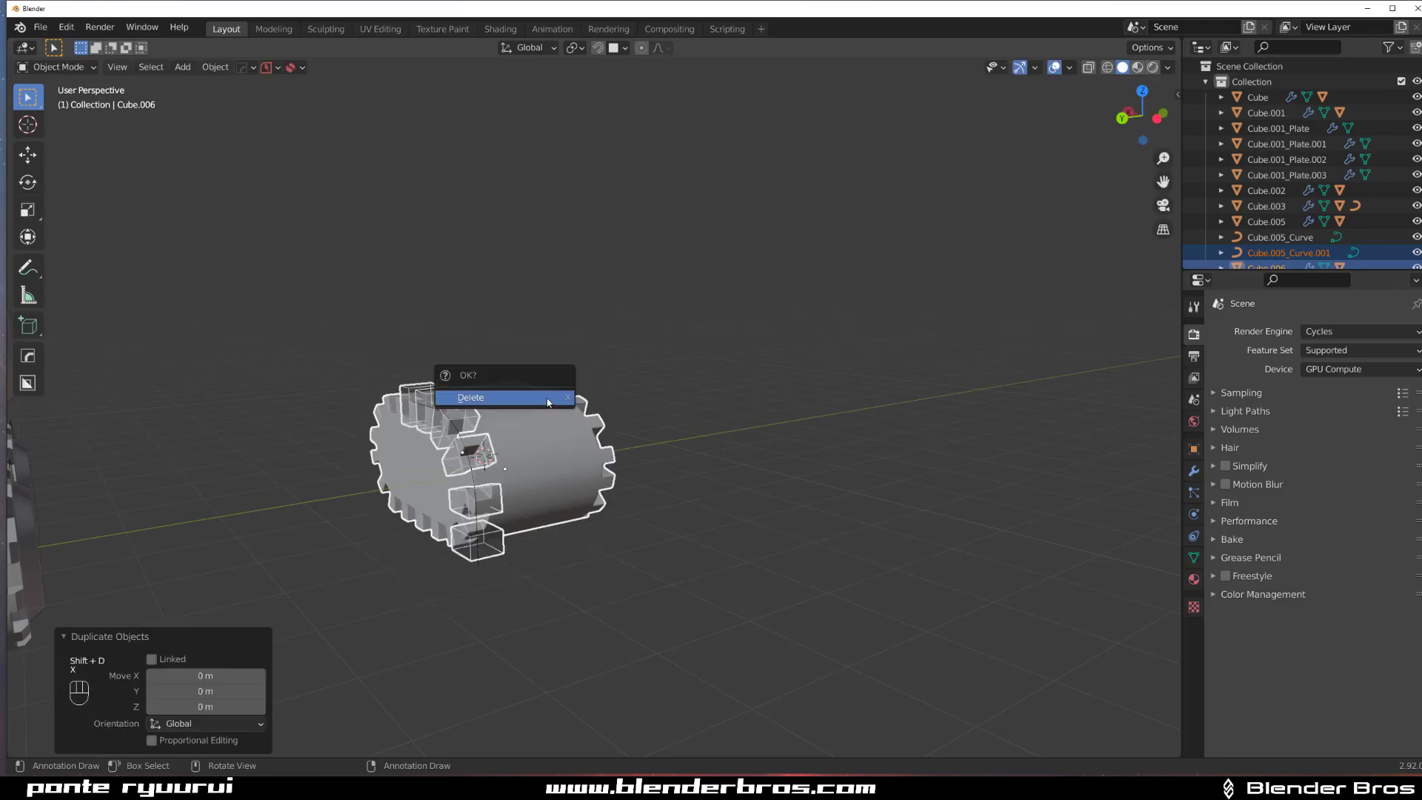
{"action": "left_click", "coordinate": [545, 399]}
Copy the cutter array, its guide curve and the block with HardOps Uniquify, and move the copy about -4.17 m along Y.
{"action": "middle_click_drag", "start_coordinate": [611, 396], "coordinate": [770, 394], "text": "shift"}
{"action": "scroll", "coordinate": [701, 402], "scroll_direction": "up", "scroll_amount": 4}
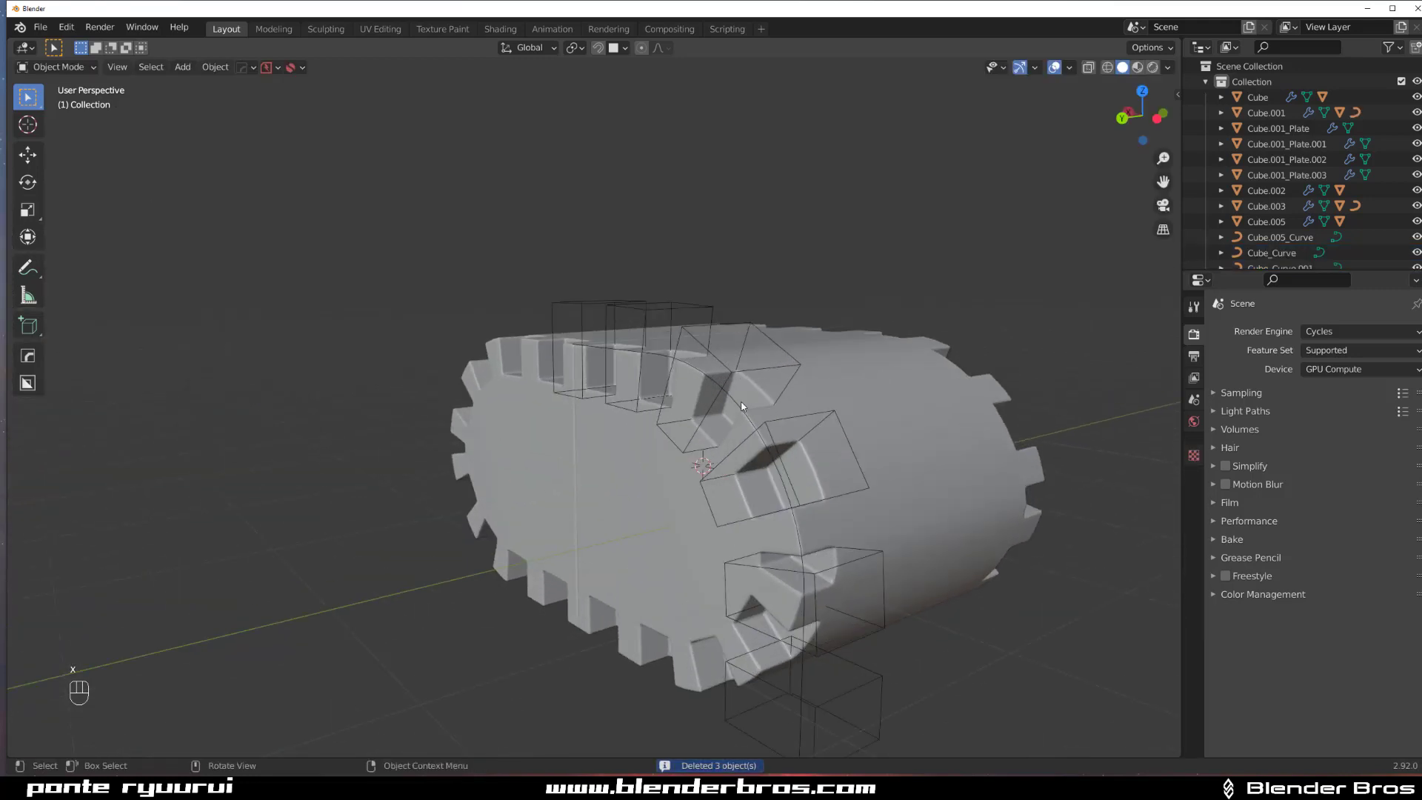
{"action": "left_click", "coordinate": [742, 406]}
{"action": "left_click", "coordinate": [735, 404]}
{"action": "left_click", "coordinate": [749, 374], "text": "shift"}
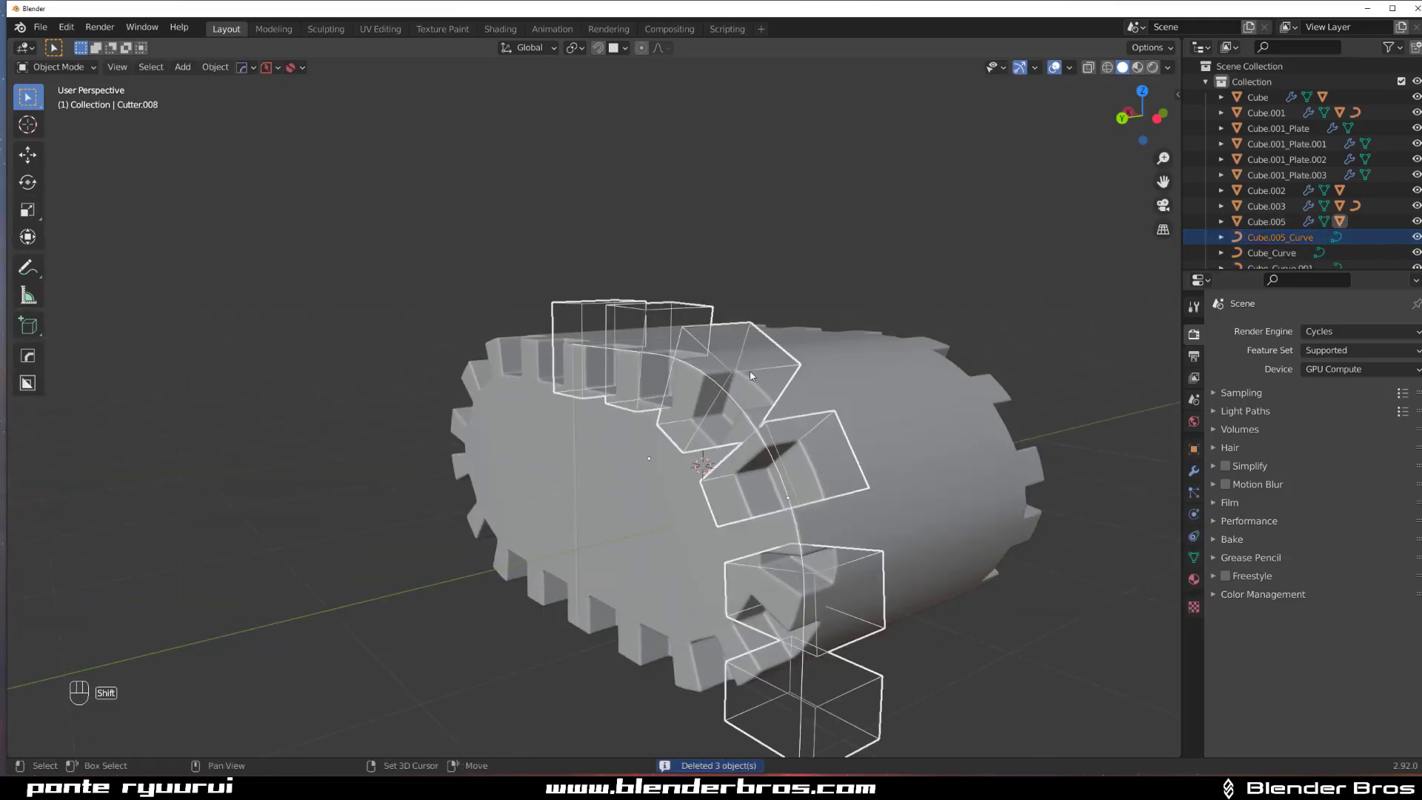
{"action": "left_click", "coordinate": [853, 383], "text": "shift"}
{"action": "scroll", "coordinate": [845, 392], "scroll_direction": "down", "scroll_amount": 4}
{"action": "middle_click_drag", "start_coordinate": [837, 403], "coordinate": [685, 419]}
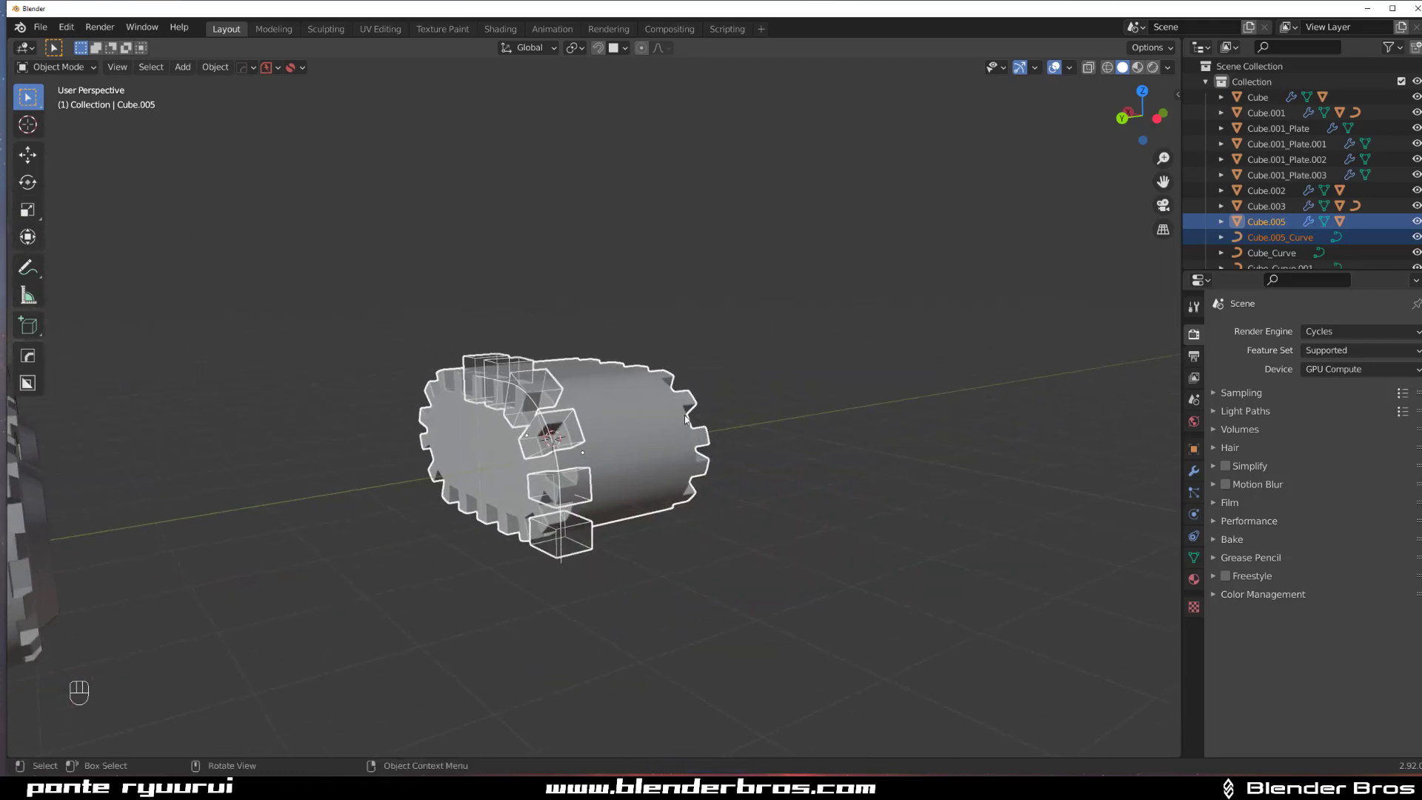
{"action": "key", "text": "q"}
{"action": "mouse_move", "coordinate": [674, 517]}
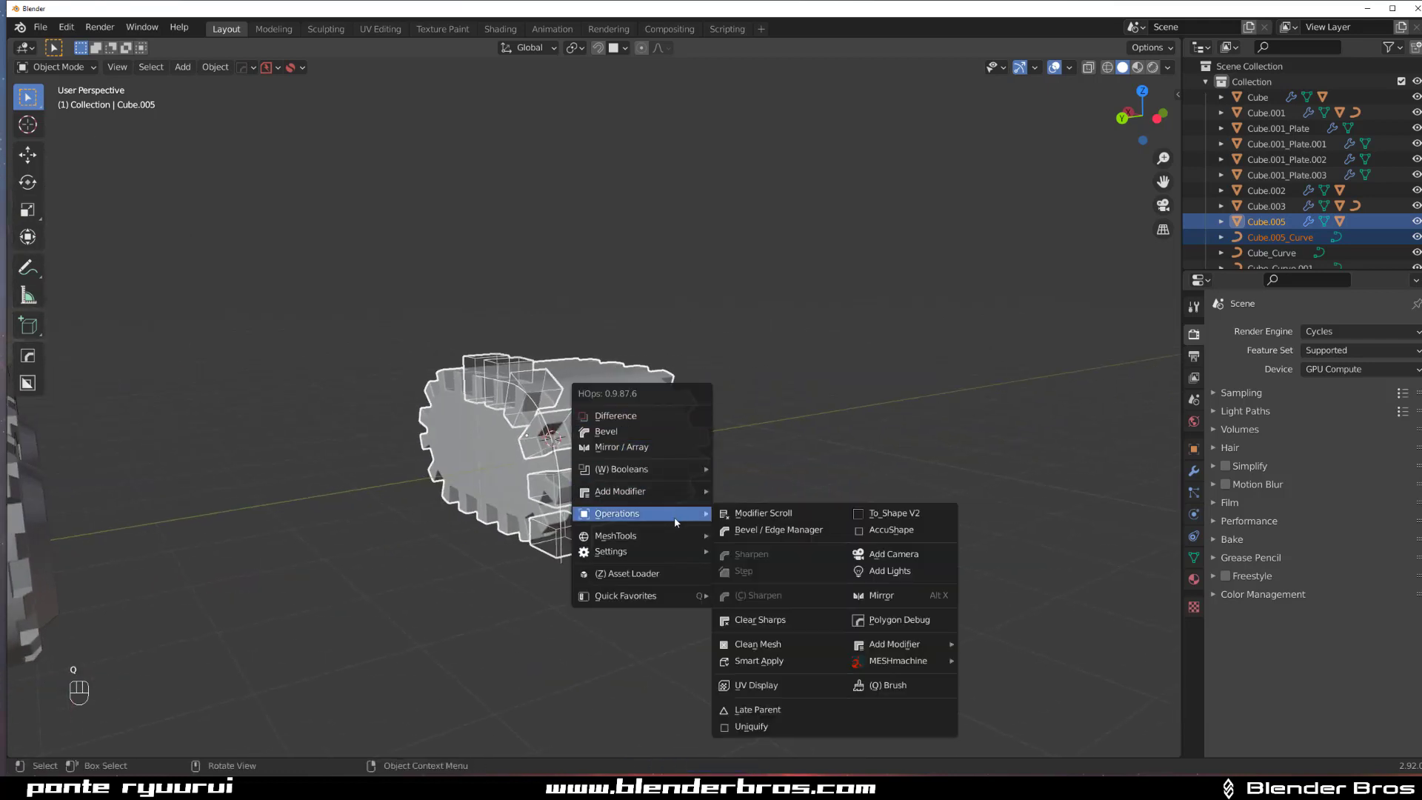
{"action": "left_click", "coordinate": [821, 728]}
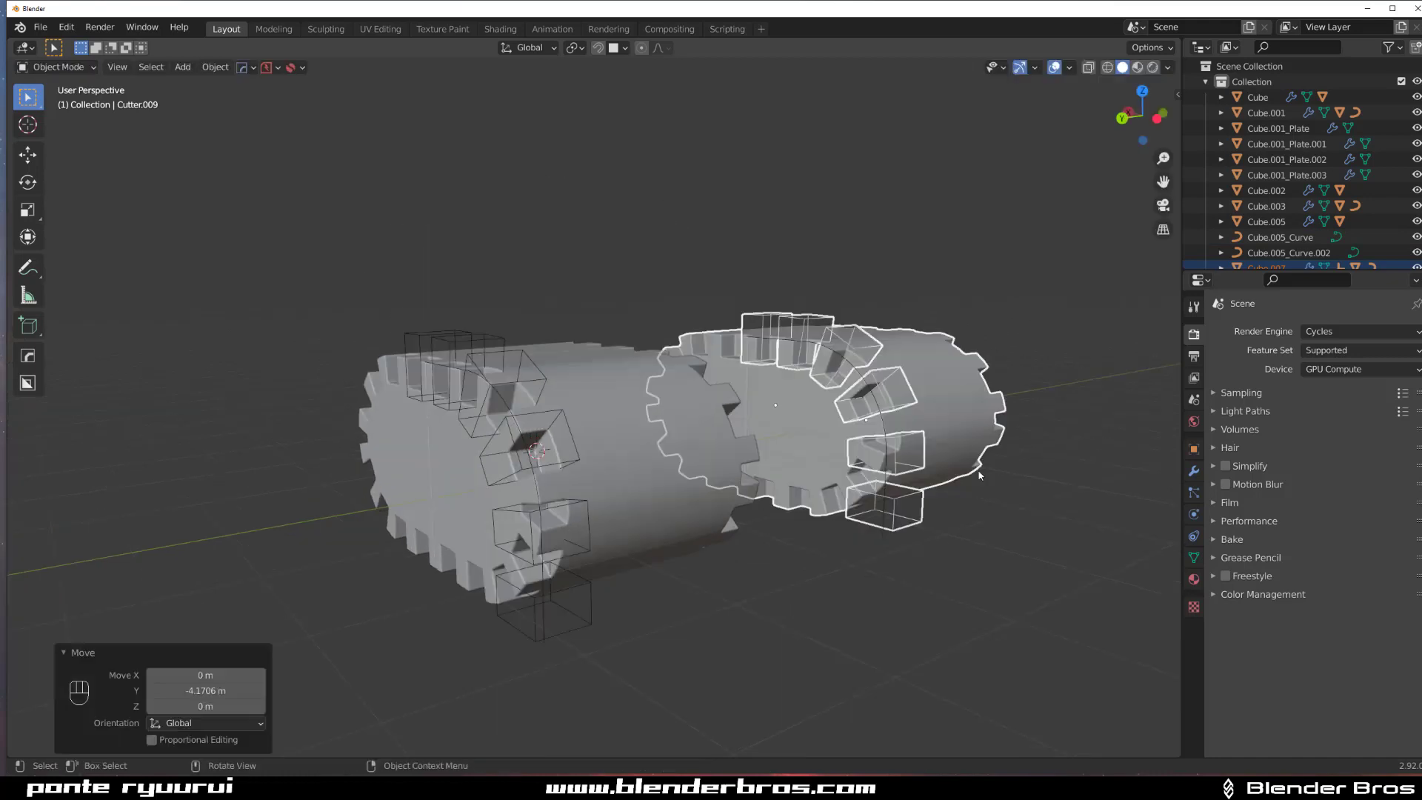
{"action": "middle_click_drag", "start_coordinate": [955, 452], "coordinate": [918, 385]}
{"action": "key", "text": "r"}
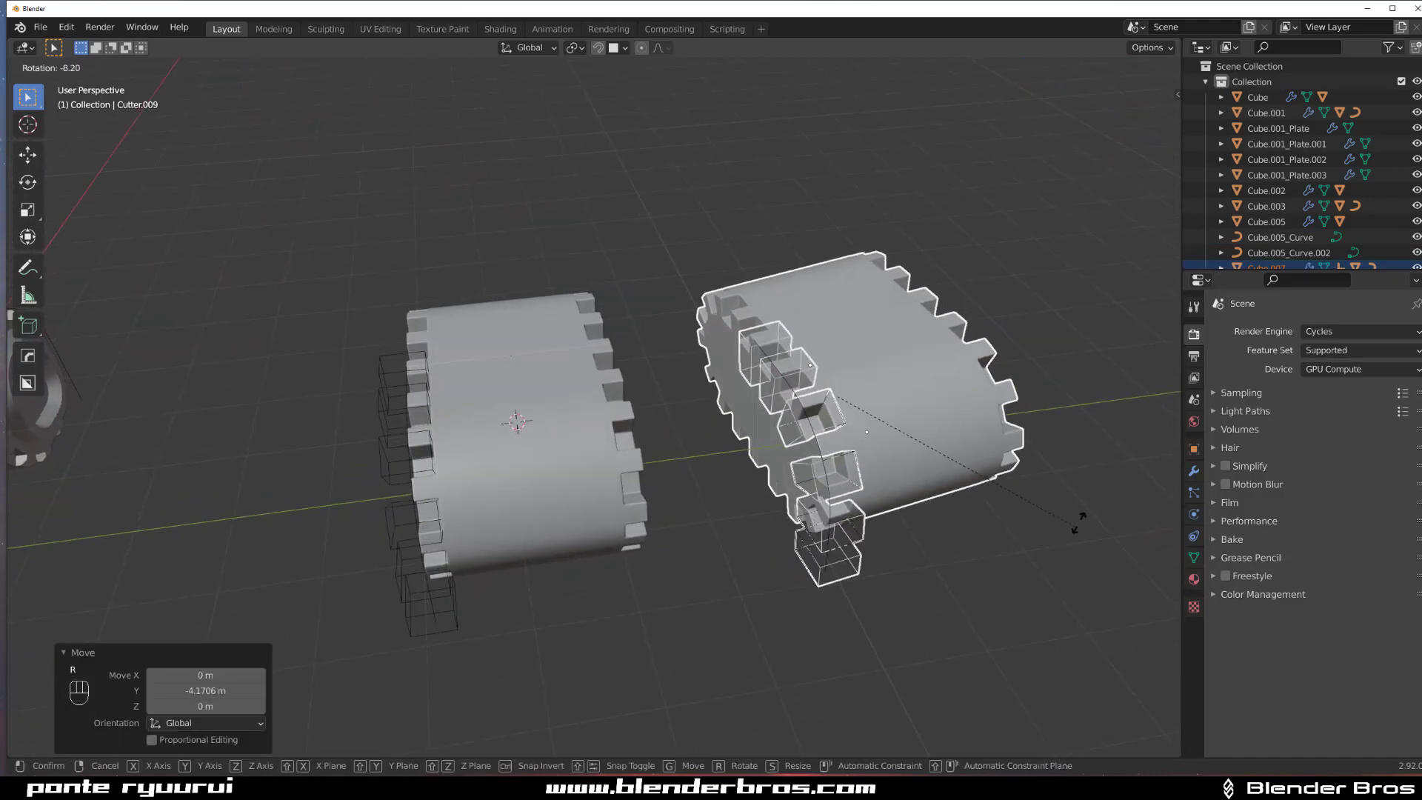
{"action": "key", "text": "z"}
{"action": "key", "text": "ctrl"}
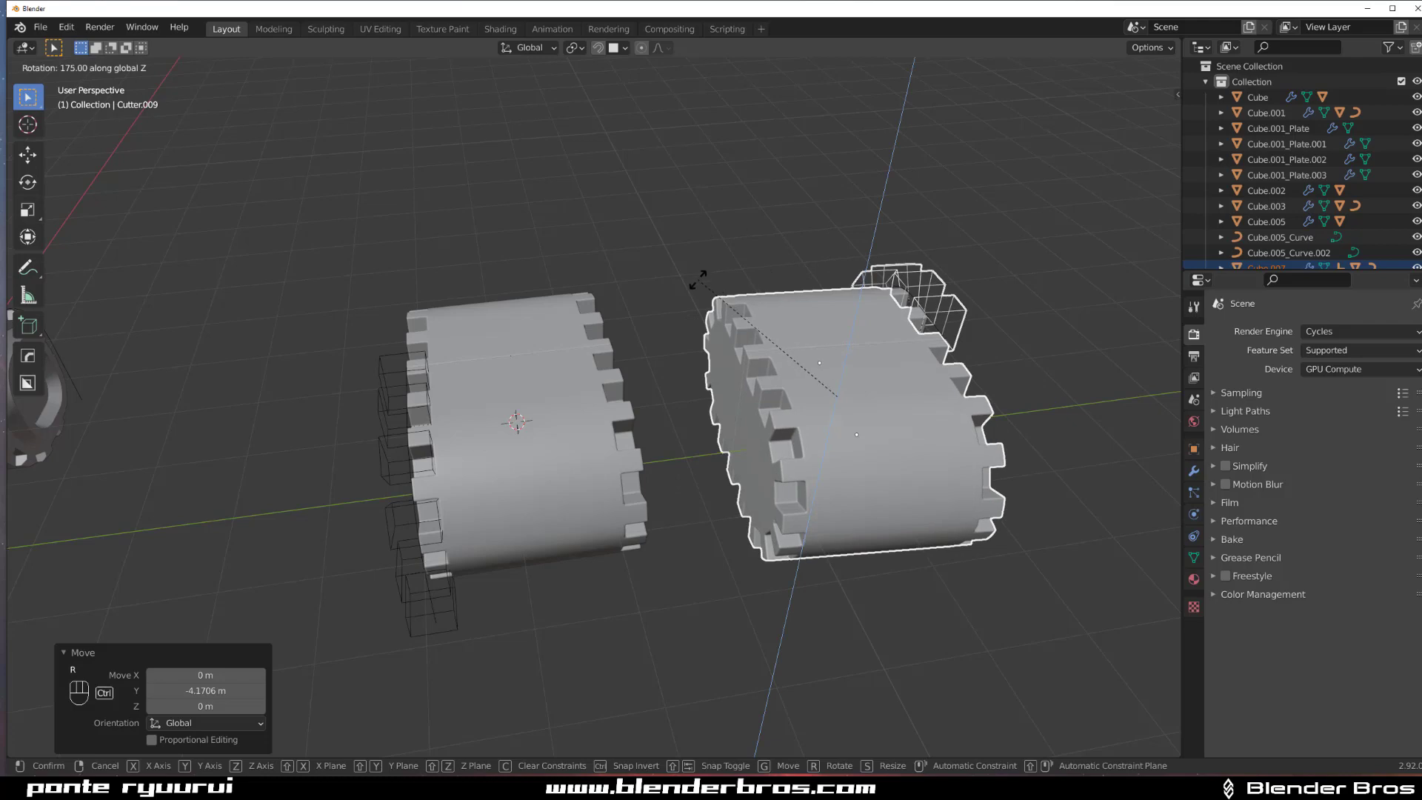
{"action": "right_click", "coordinate": [705, 289]}
Examine the notched body and its uniquified copy, with their cutters, from several sides.
{"action": "middle_click_drag", "start_coordinate": [926, 437], "coordinate": [828, 438]}
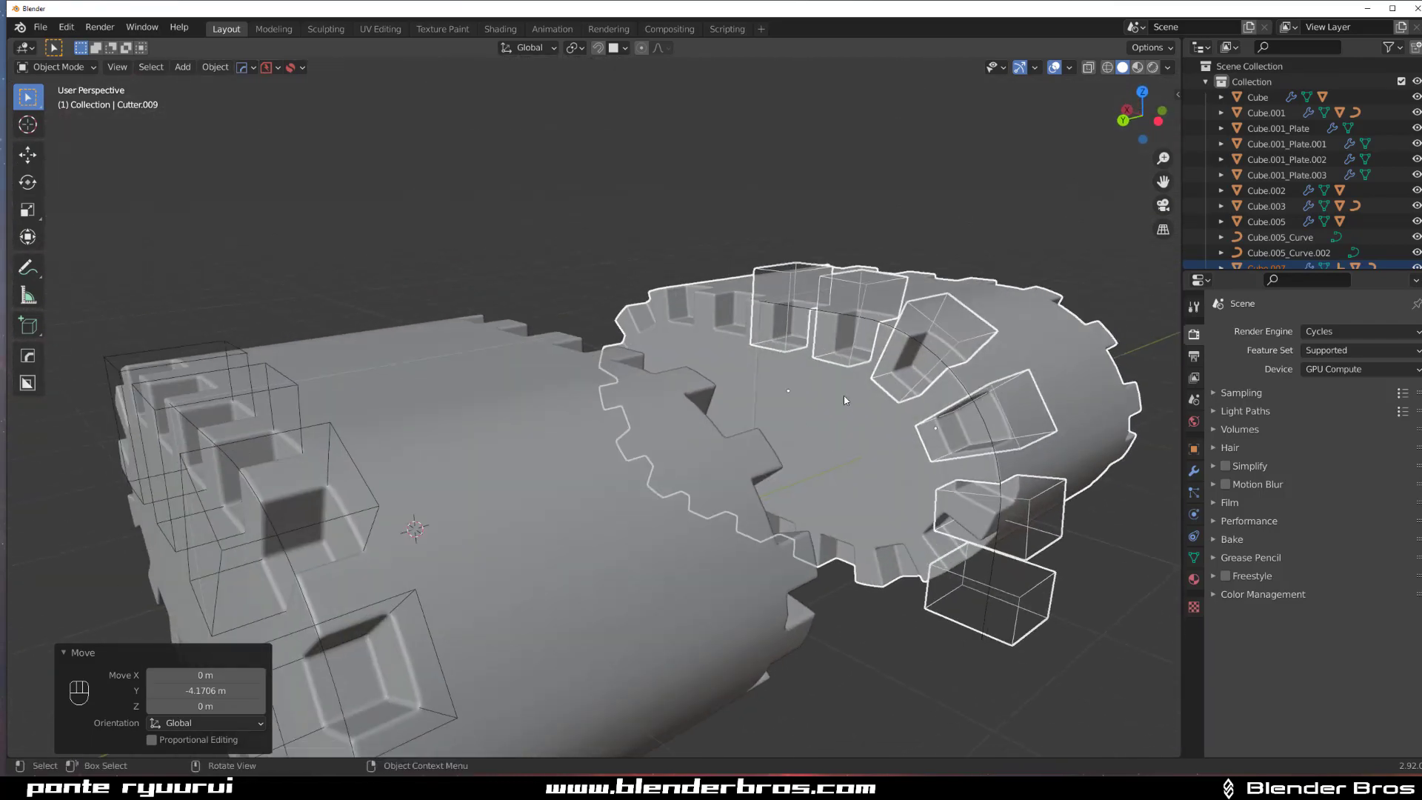
{"action": "scroll", "coordinate": [860, 390], "scroll_direction": "down", "scroll_amount": 3}
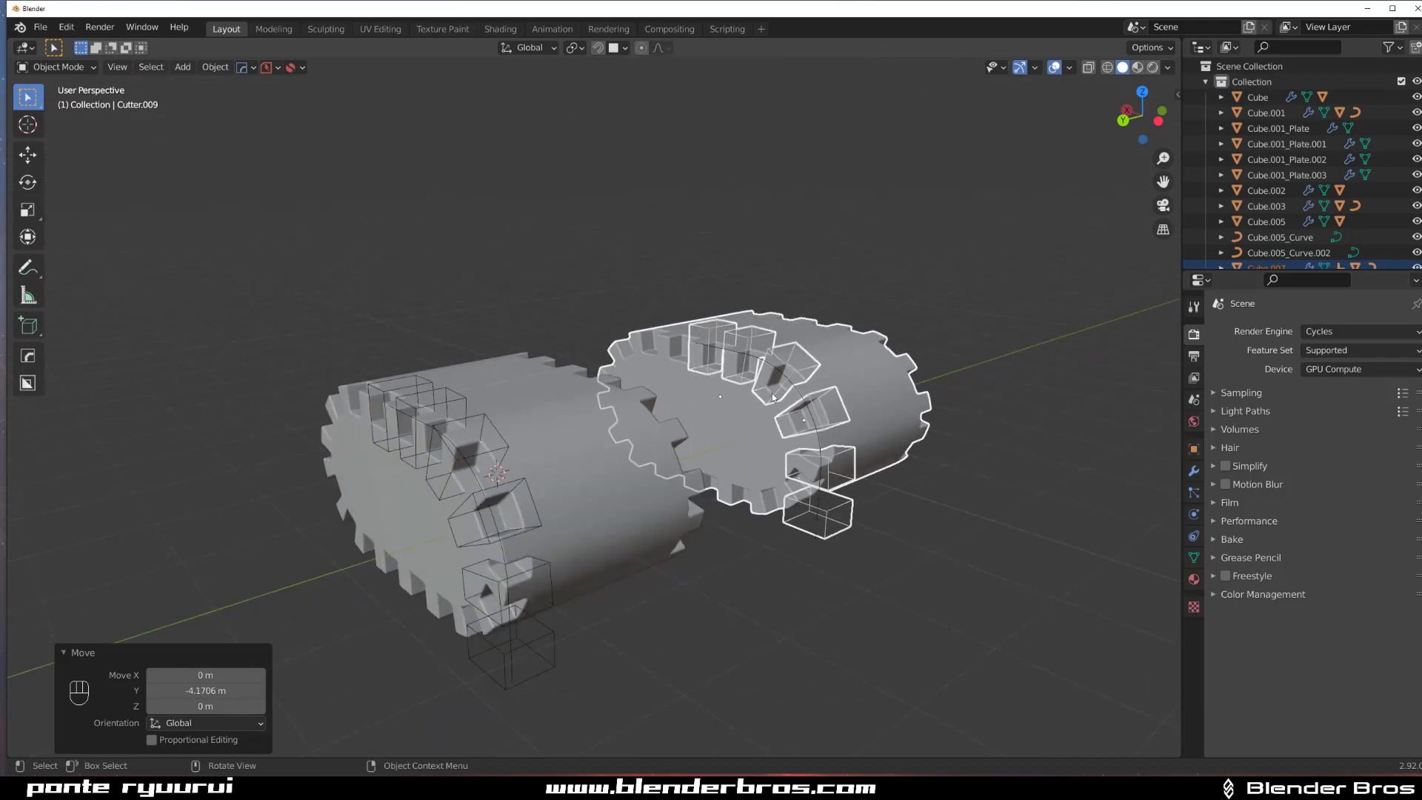
{"action": "scroll", "coordinate": [750, 393], "scroll_direction": "up", "scroll_amount": 4}
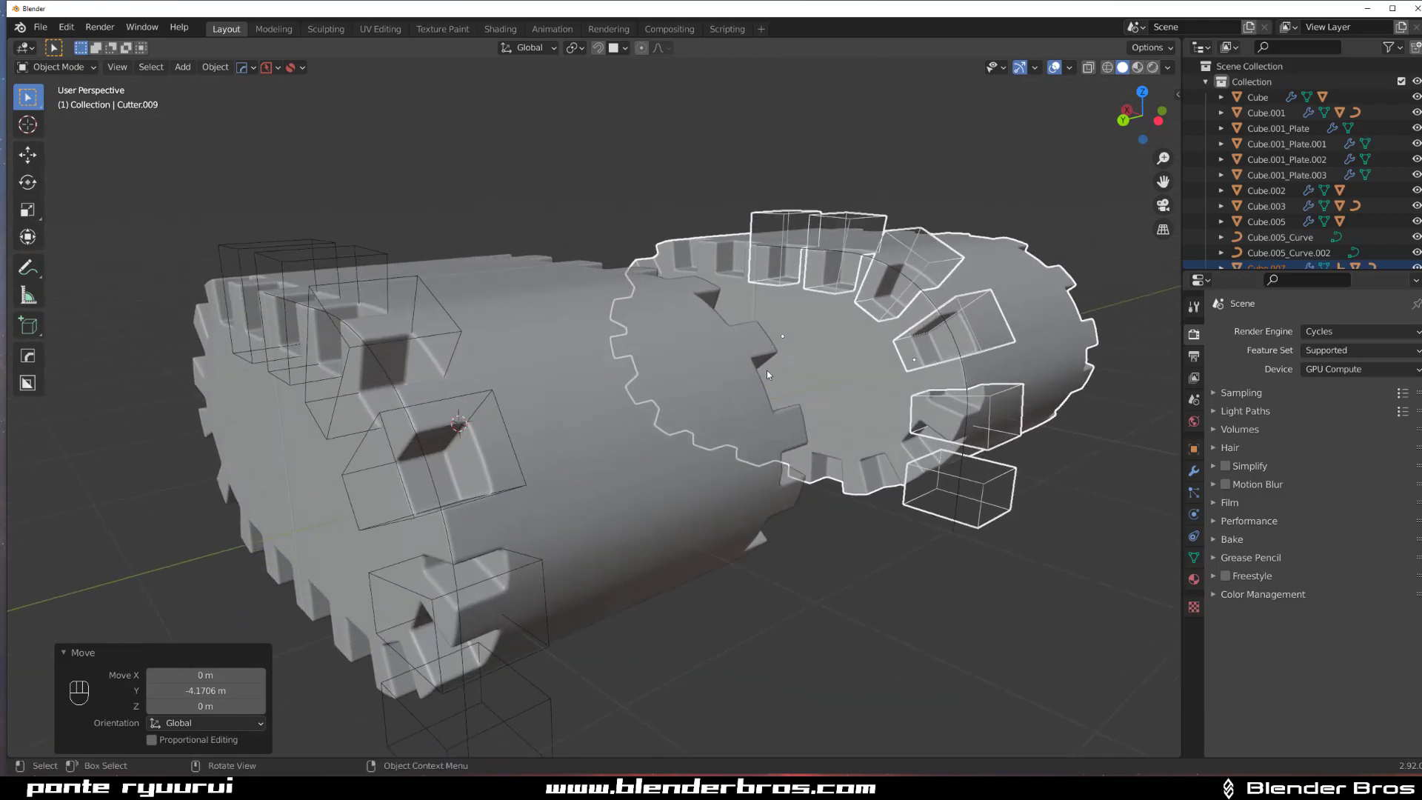
{"action": "scroll", "coordinate": [776, 389], "scroll_direction": "down", "scroll_amount": 3}
{"action": "middle_click_drag", "start_coordinate": [777, 390], "coordinate": [602, 409]}
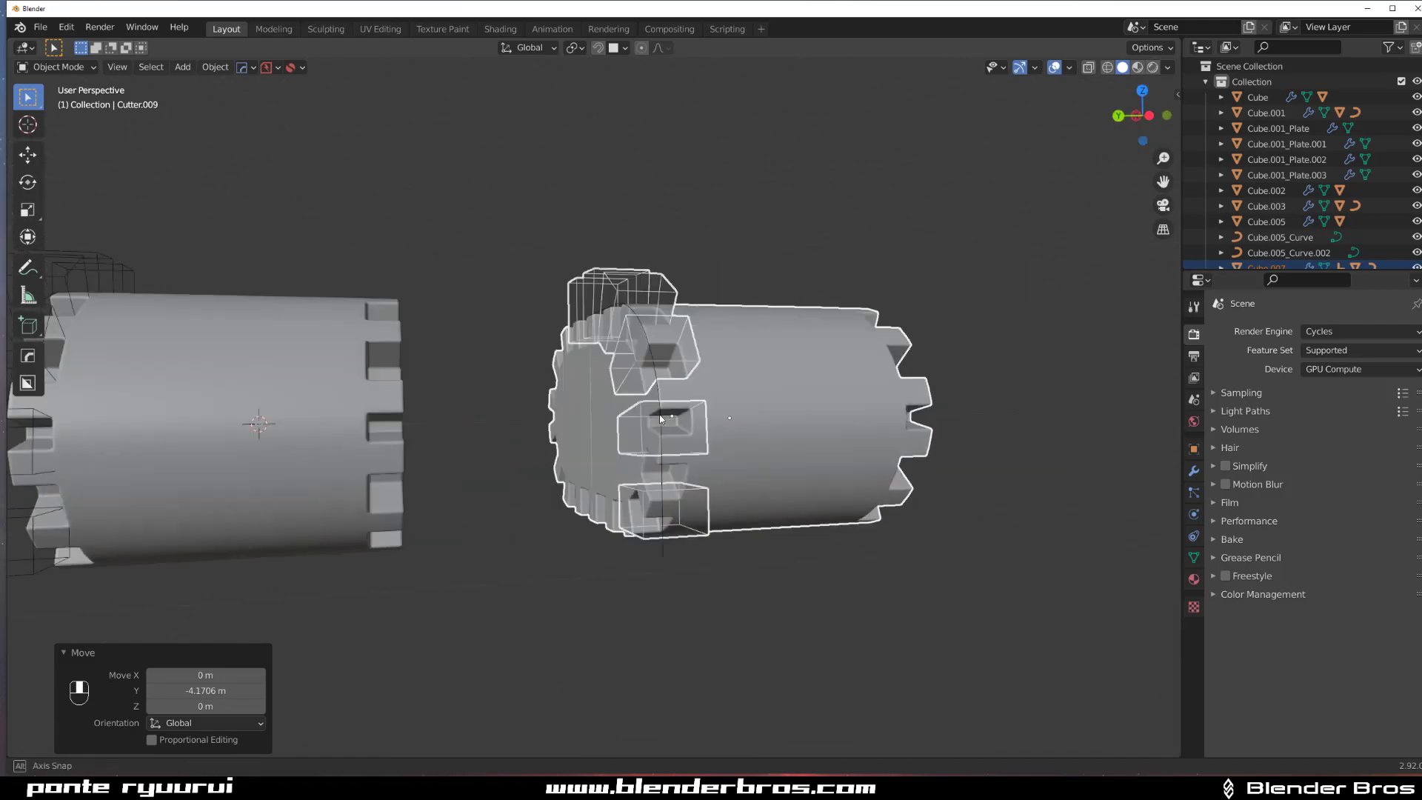
{"action": "middle_click_drag", "start_coordinate": [666, 419], "coordinate": [821, 420]}
{"action": "mouse_move", "coordinate": [731, 378]}
{"action": "middle_mouse_down"}
{"action": "mouse_move", "coordinate": [787, 411]}
{"action": "mouse_move", "coordinate": [913, 394]}
{"action": "mouse_move", "coordinate": [746, 357]}
{"action": "mouse_move", "coordinate": [697, 375]}
{"action": "mouse_move", "coordinate": [730, 381]}
{"action": "mouse_move", "coordinate": [707, 386]}
{"action": "middle_mouse_up"}
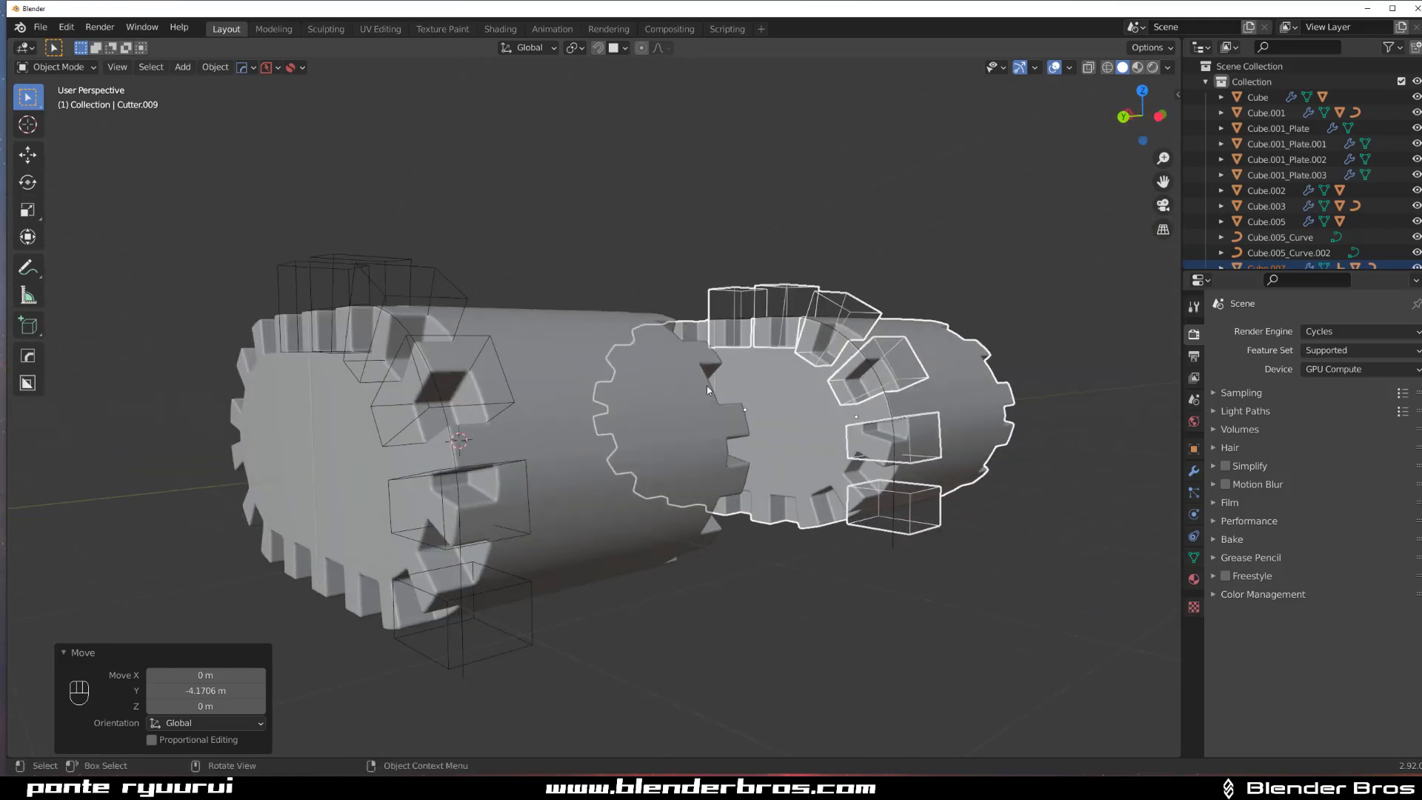
{"action": "scroll", "coordinate": [707, 387], "scroll_direction": "down", "scroll_amount": 7}
{"action": "middle_click_drag", "start_coordinate": [696, 378], "coordinate": [808, 410]}
{"action": "scroll", "coordinate": [467, 391], "scroll_direction": "up", "scroll_amount": 3}
{"action": "scroll", "coordinate": [887, 372], "scroll_direction": "up", "scroll_amount": 3}
{"action": "mouse_move", "coordinate": [888, 373]}
{"action": "middle_mouse_down"}
{"action": "mouse_move", "coordinate": [970, 382]}
{"action": "mouse_move", "coordinate": [886, 364]}
{"action": "middle_mouse_up"}
{"action": "middle_click_drag", "start_coordinate": [886, 365], "coordinate": [686, 359], "text": "shift"}
{"action": "scroll", "coordinate": [780, 333], "scroll_direction": "down", "scroll_amount": 4}
{"action": "middle_click_drag", "start_coordinate": [685, 359], "coordinate": [562, 350], "text": "shift"}
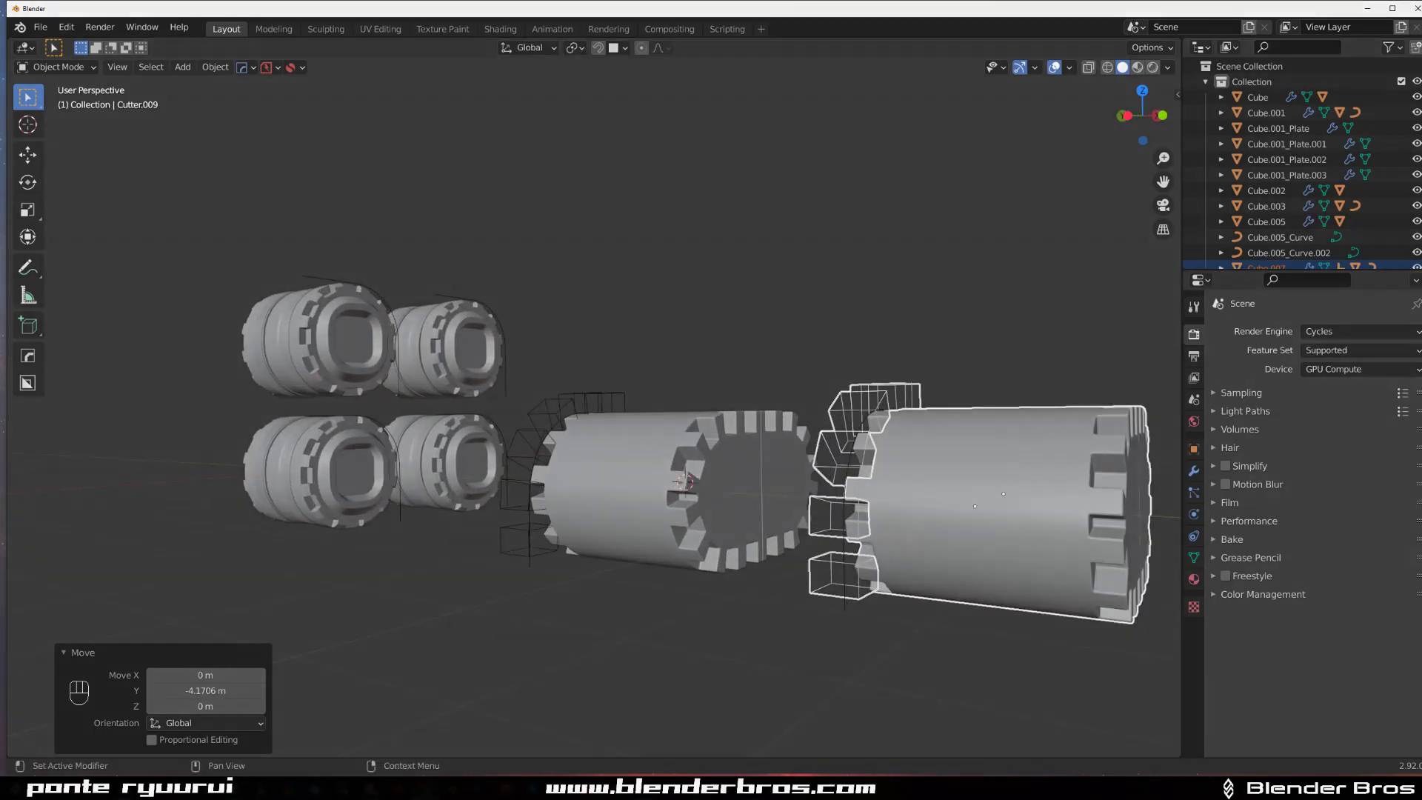